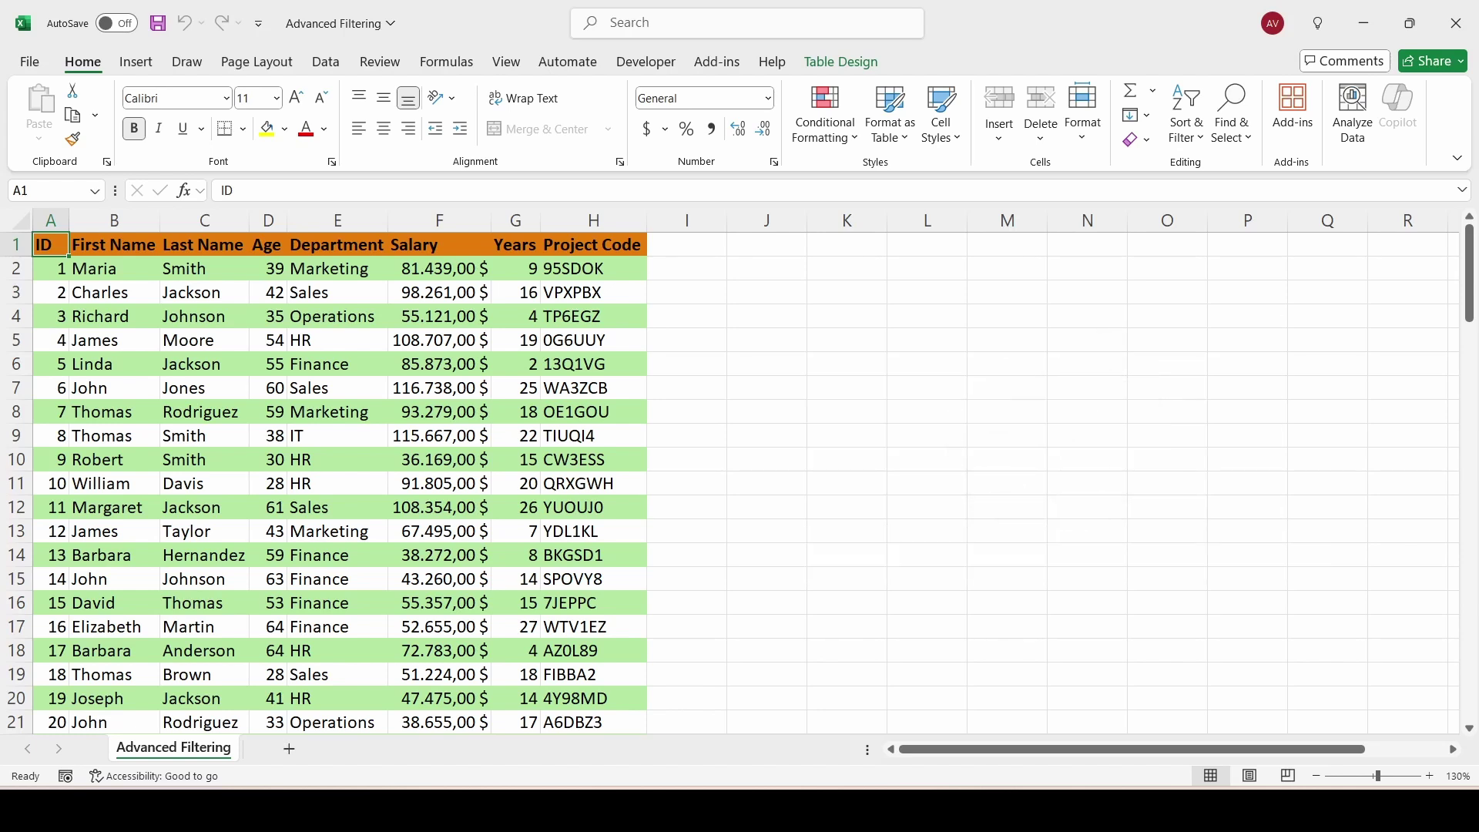
# Step: Examine the fields of the first employee record, from ID across to Project Code
pyautogui.click(51, 268)
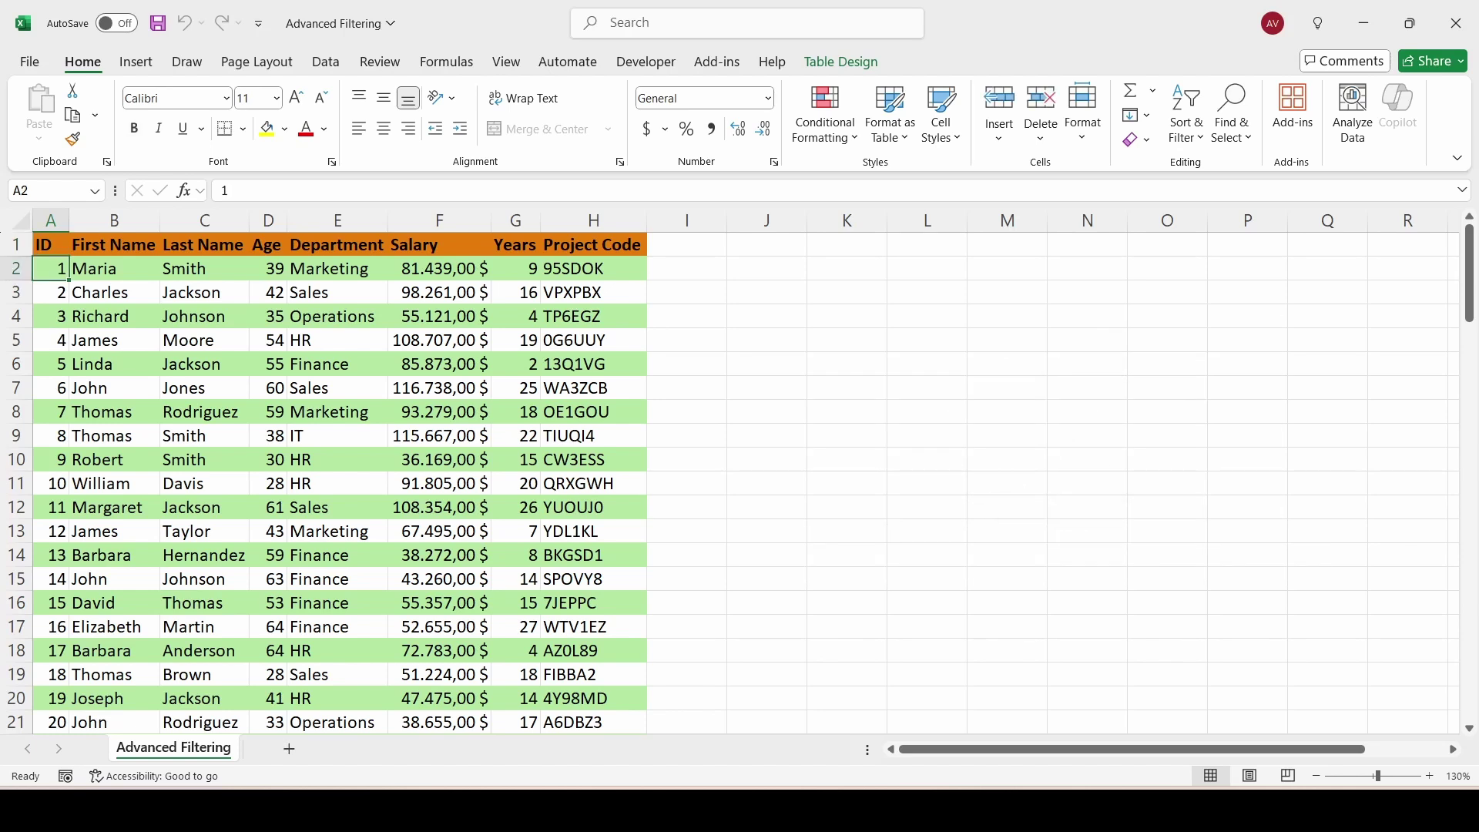
pyautogui.hotkey('shift', 'Right')
pyautogui.hotkey('shift', 'Right')
pyautogui.hotkey('shift', 'Right')
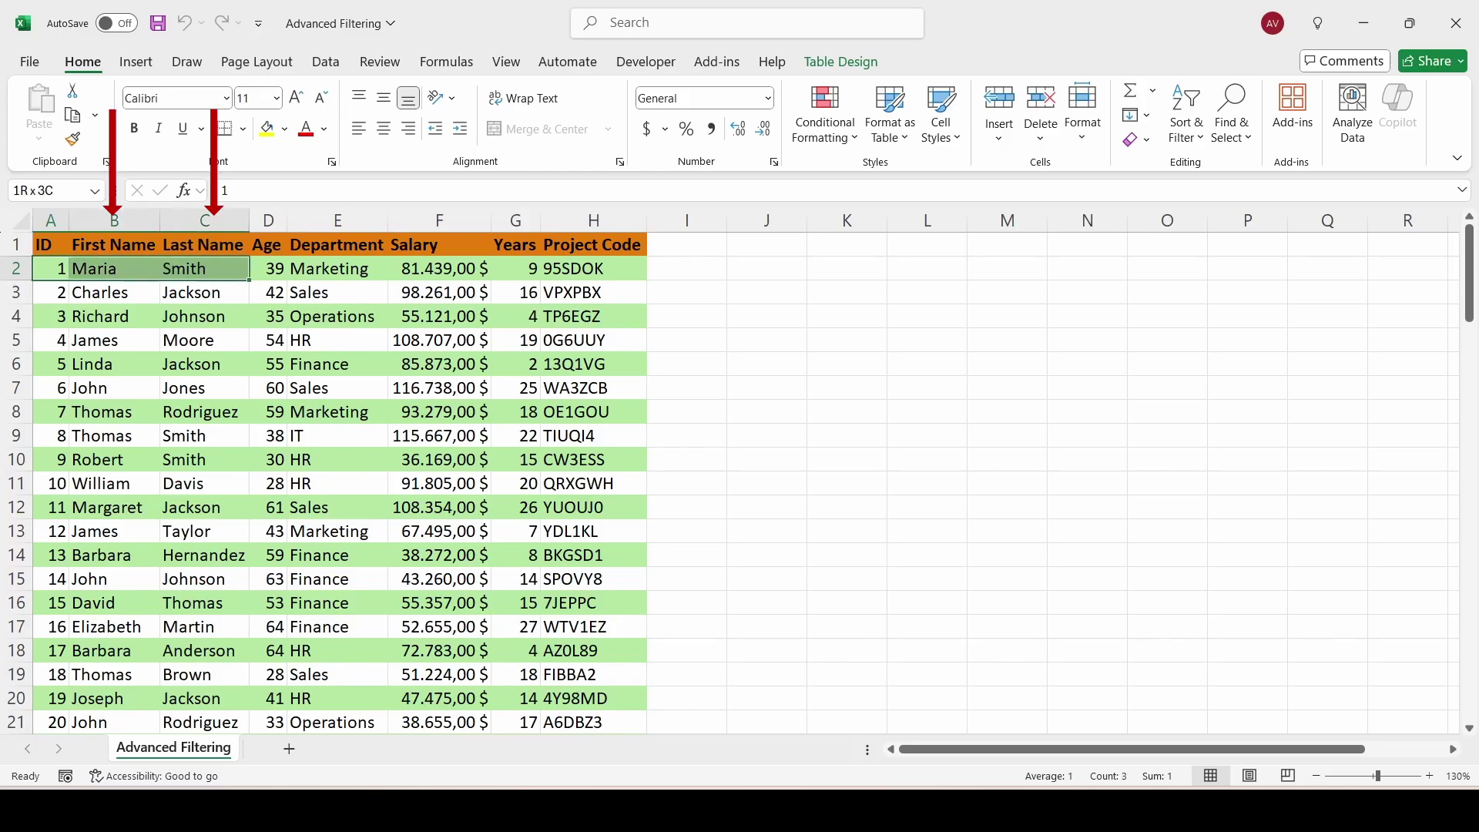
pyautogui.hotkey('shift', 'Right')
pyautogui.hotkey('shift', 'Right')
pyautogui.hotkey('shift', 'Right')
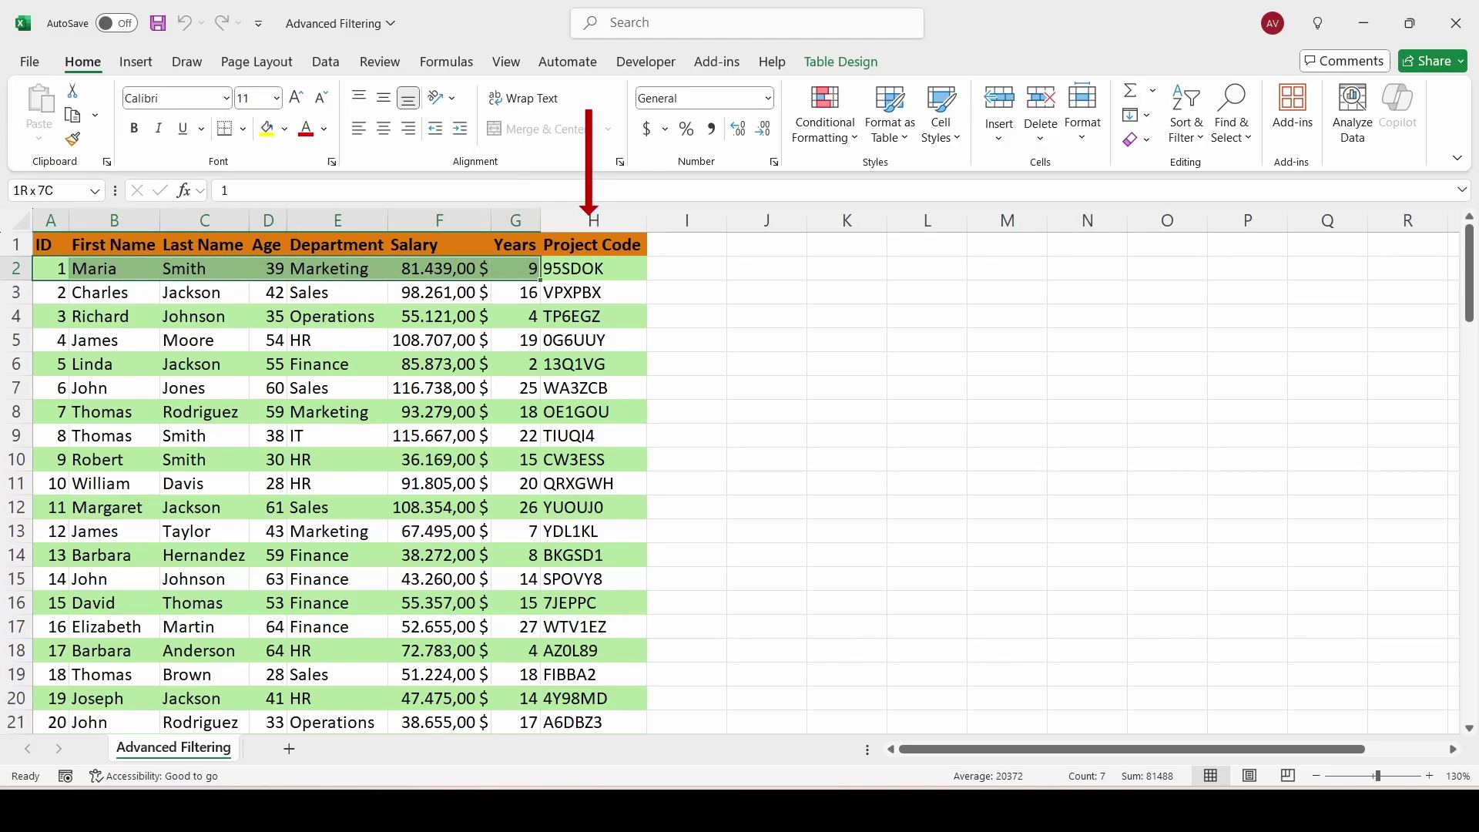
pyautogui.hotkey('shift', 'Right')
pyautogui.click(50, 244)
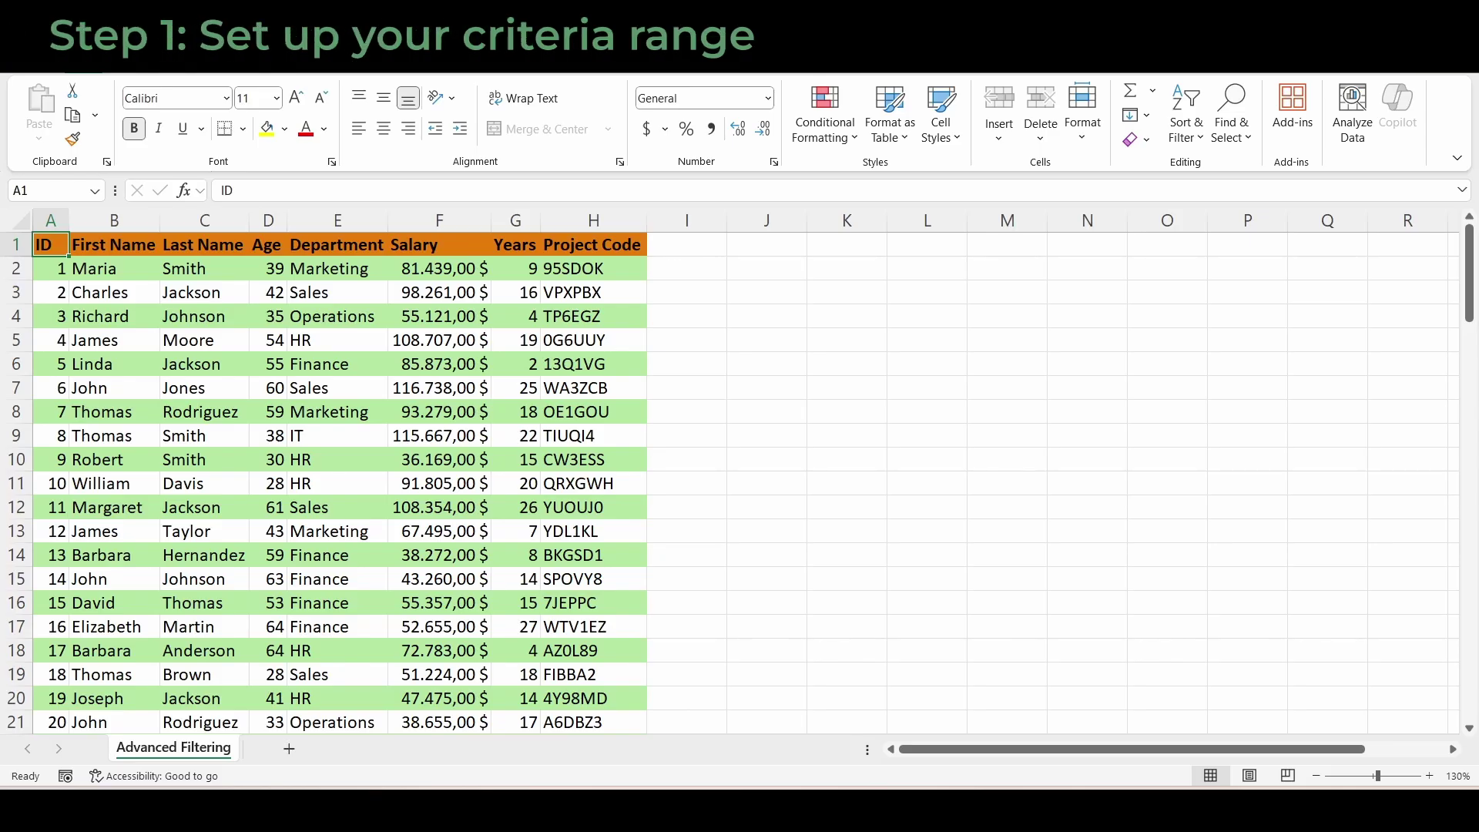
# Step: Enter the criteria headers Department in J1 and Salary in K1
pyautogui.click(766, 244)
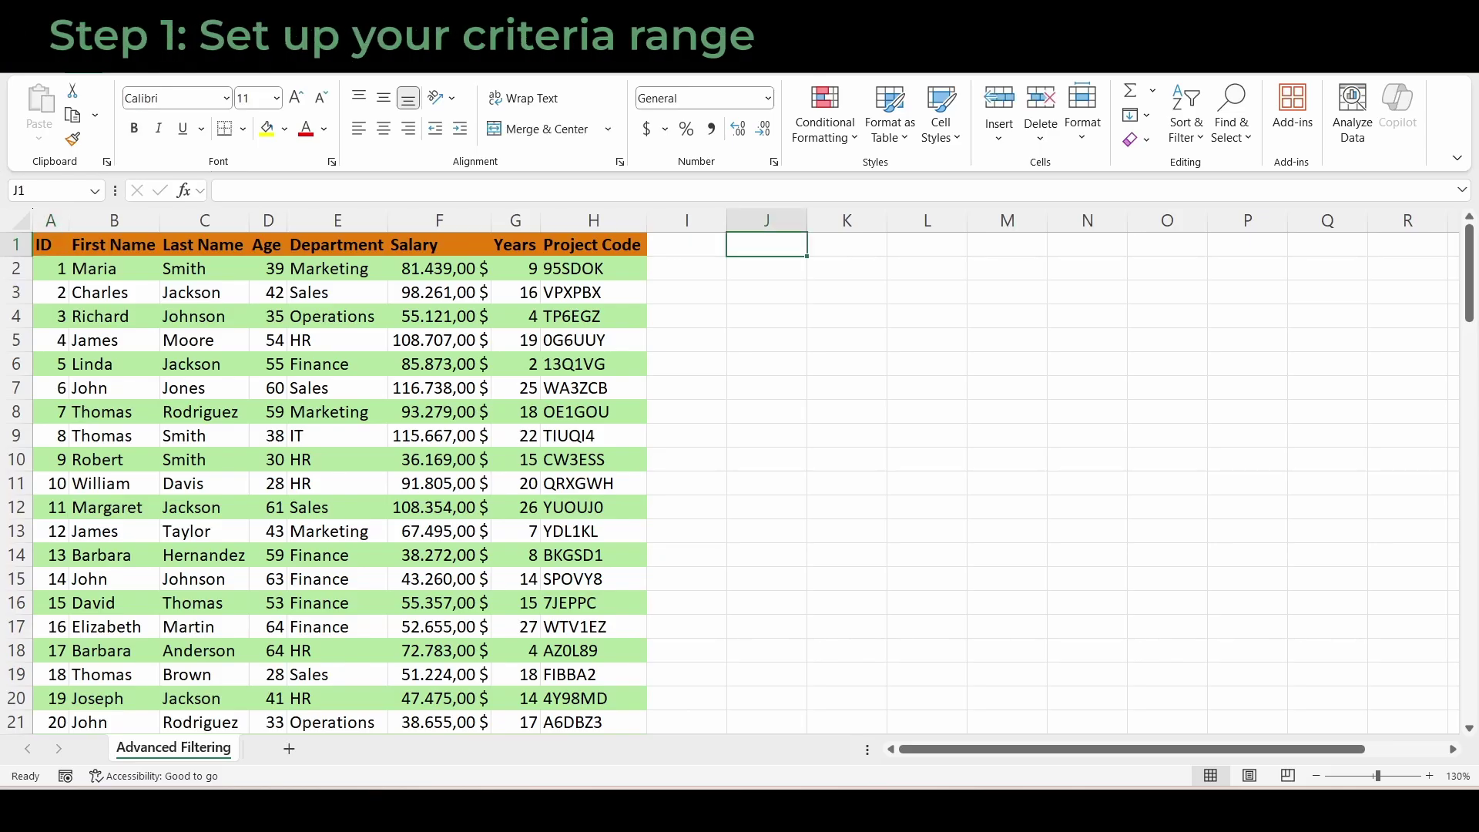
pyautogui.write('Department')
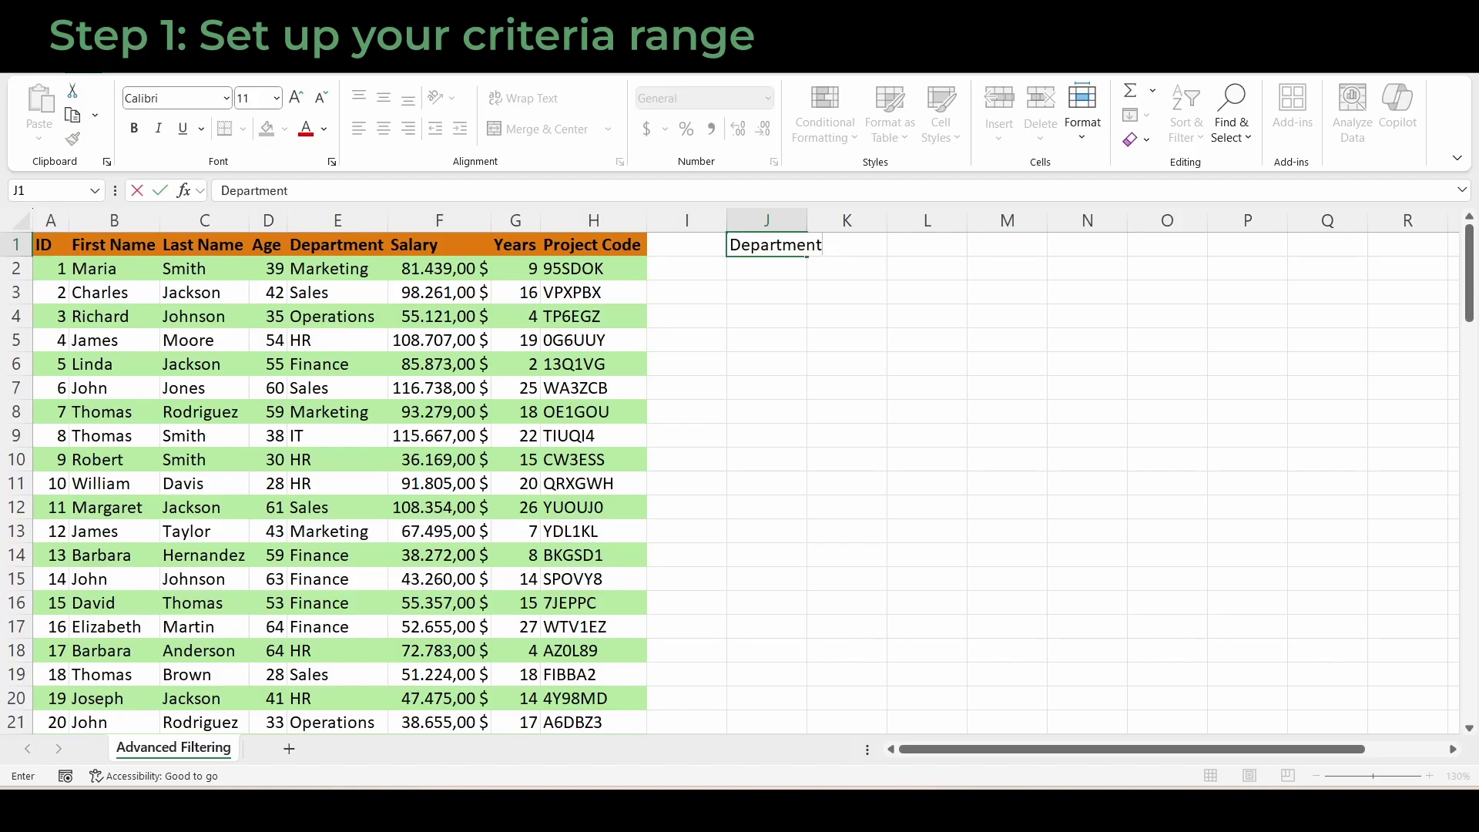
pyautogui.press('Tab')
pyautogui.write('S')
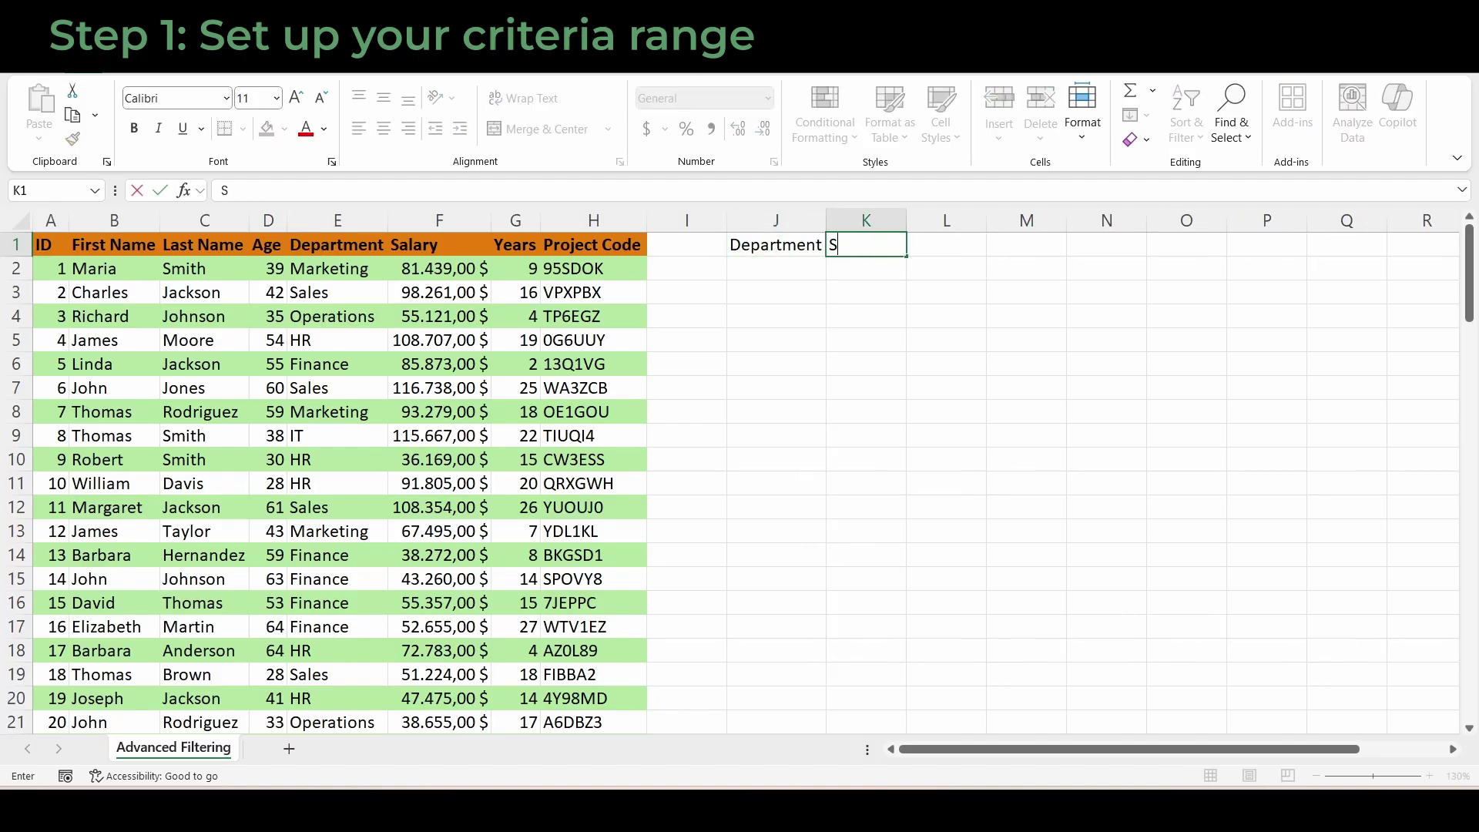
pyautogui.write('alary')
pyautogui.press('Return')
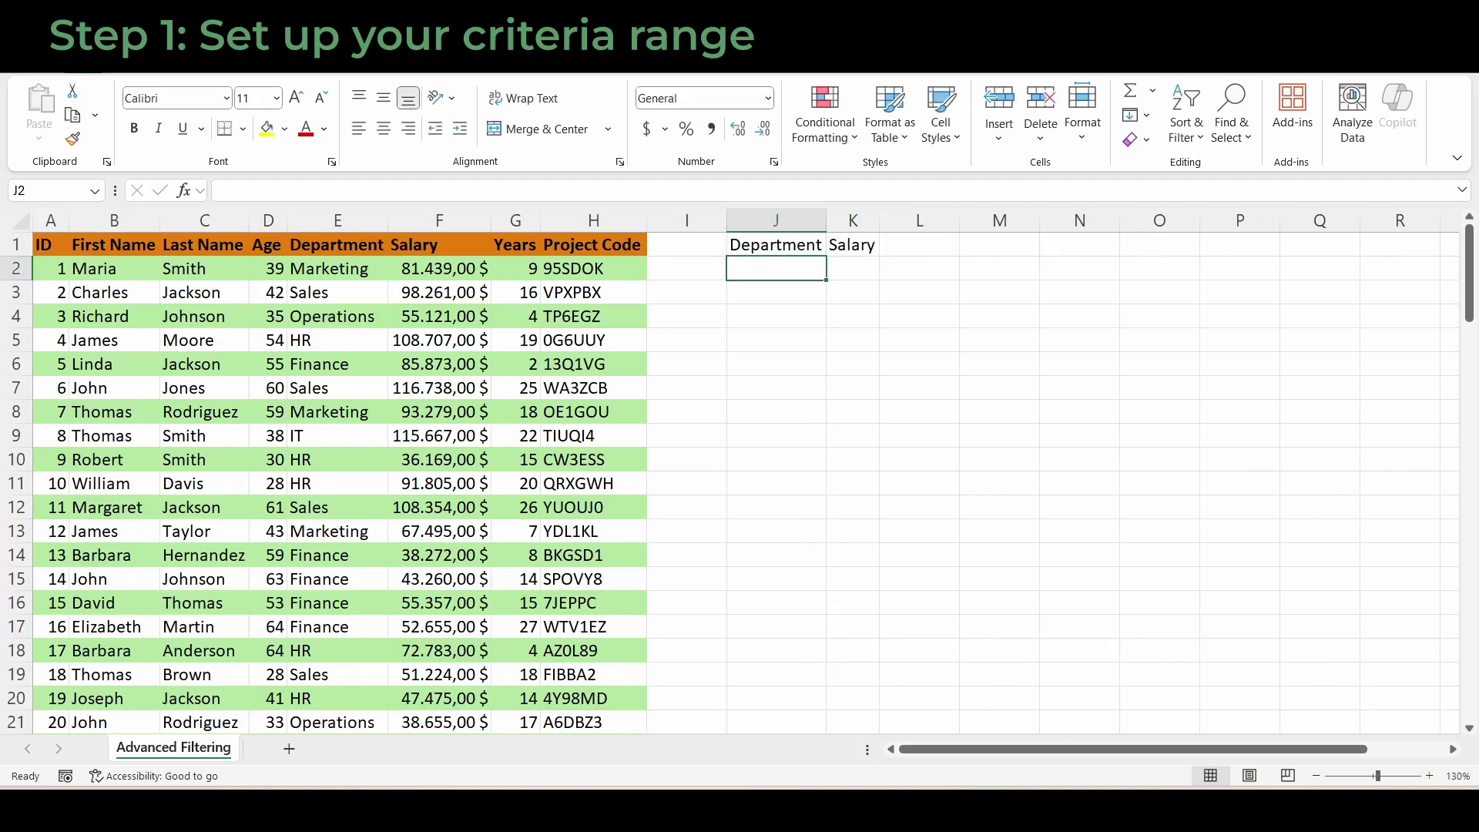
# Step: Enter the filter conditions Finance in J2 and > 70000 in K2 beneath the criteria headers
pyautogui.write('Finance')
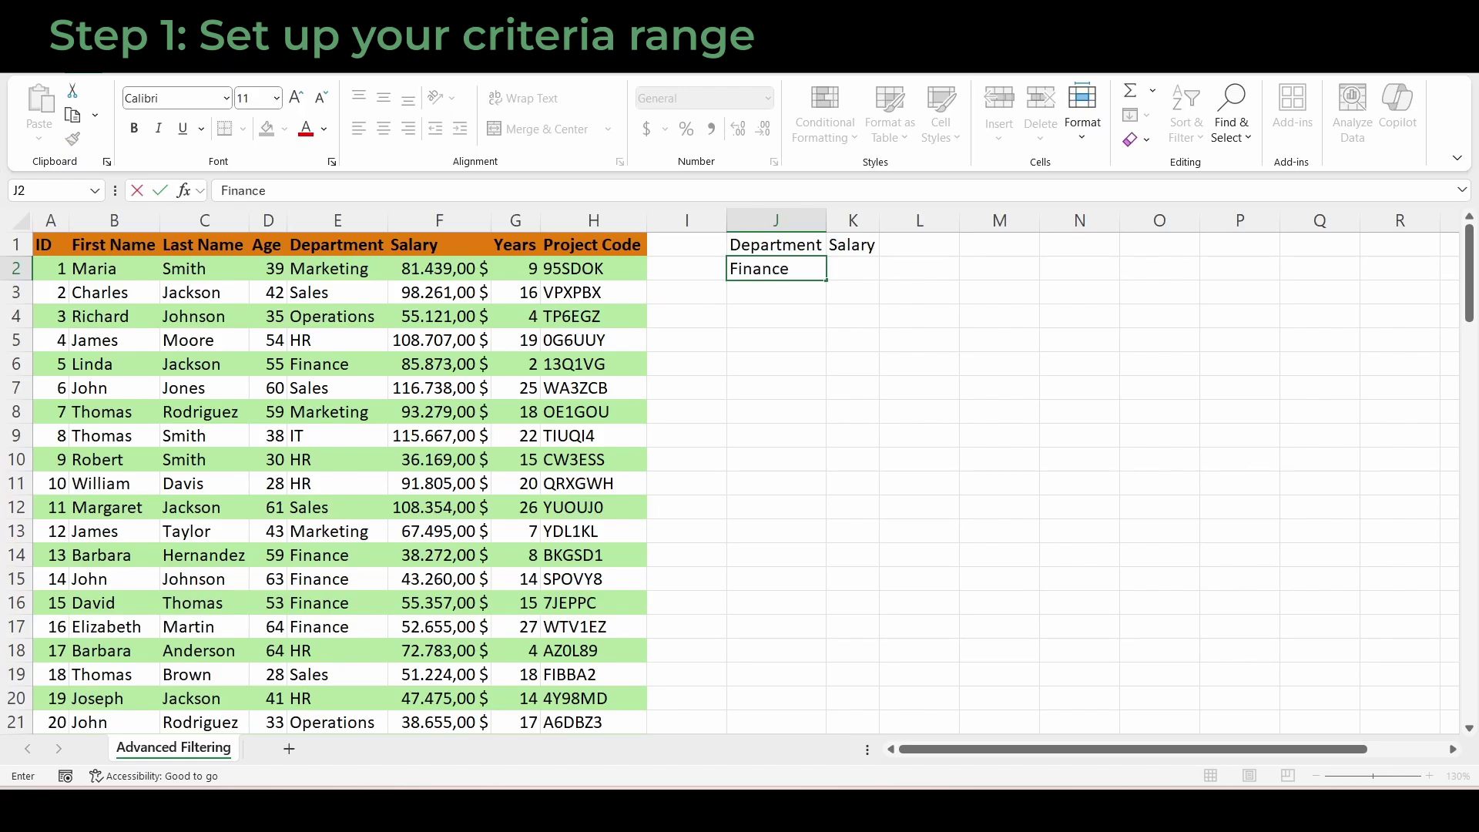
pyautogui.press('Tab')
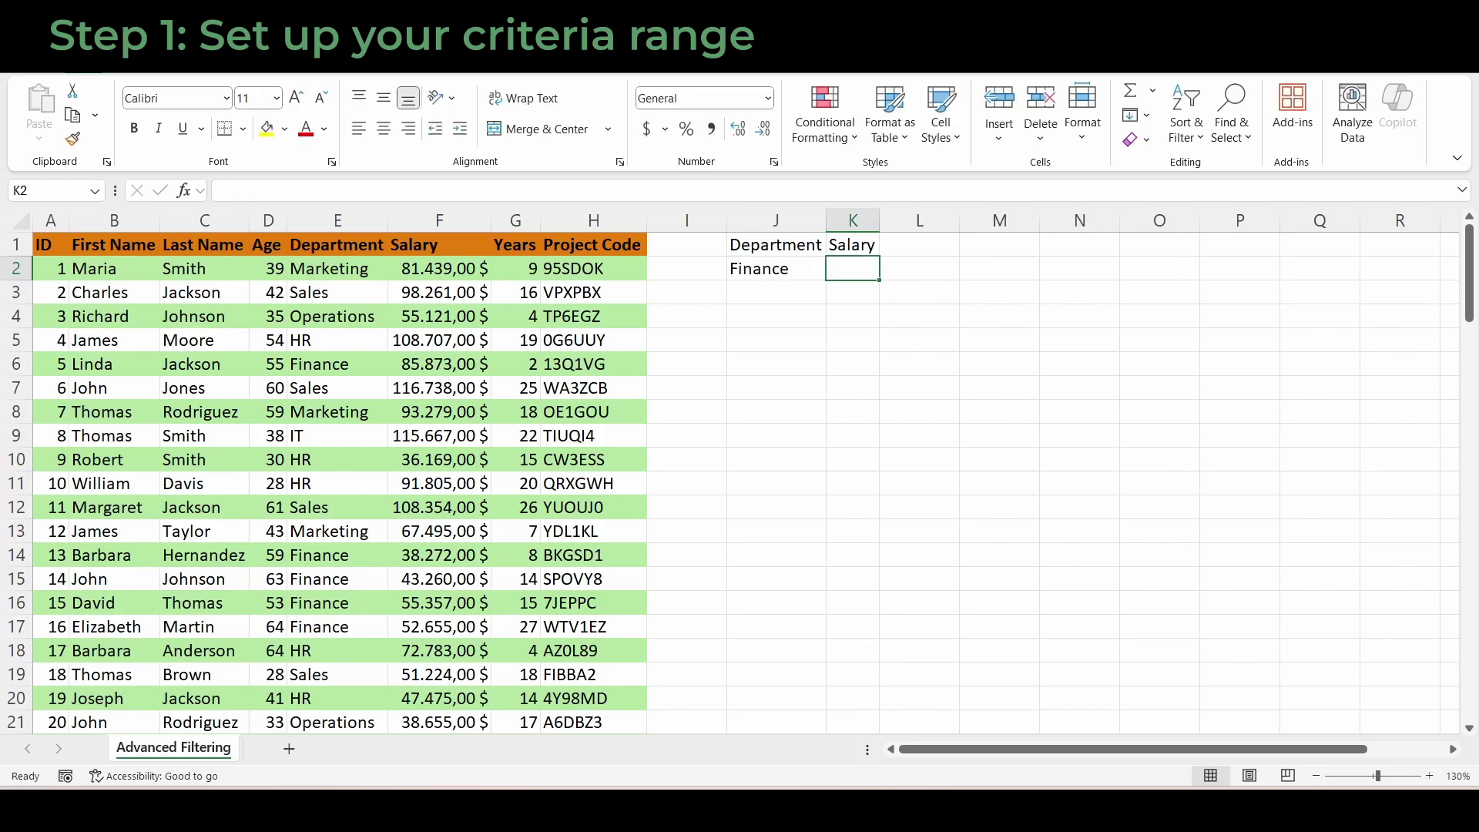
pyautogui.write('>')
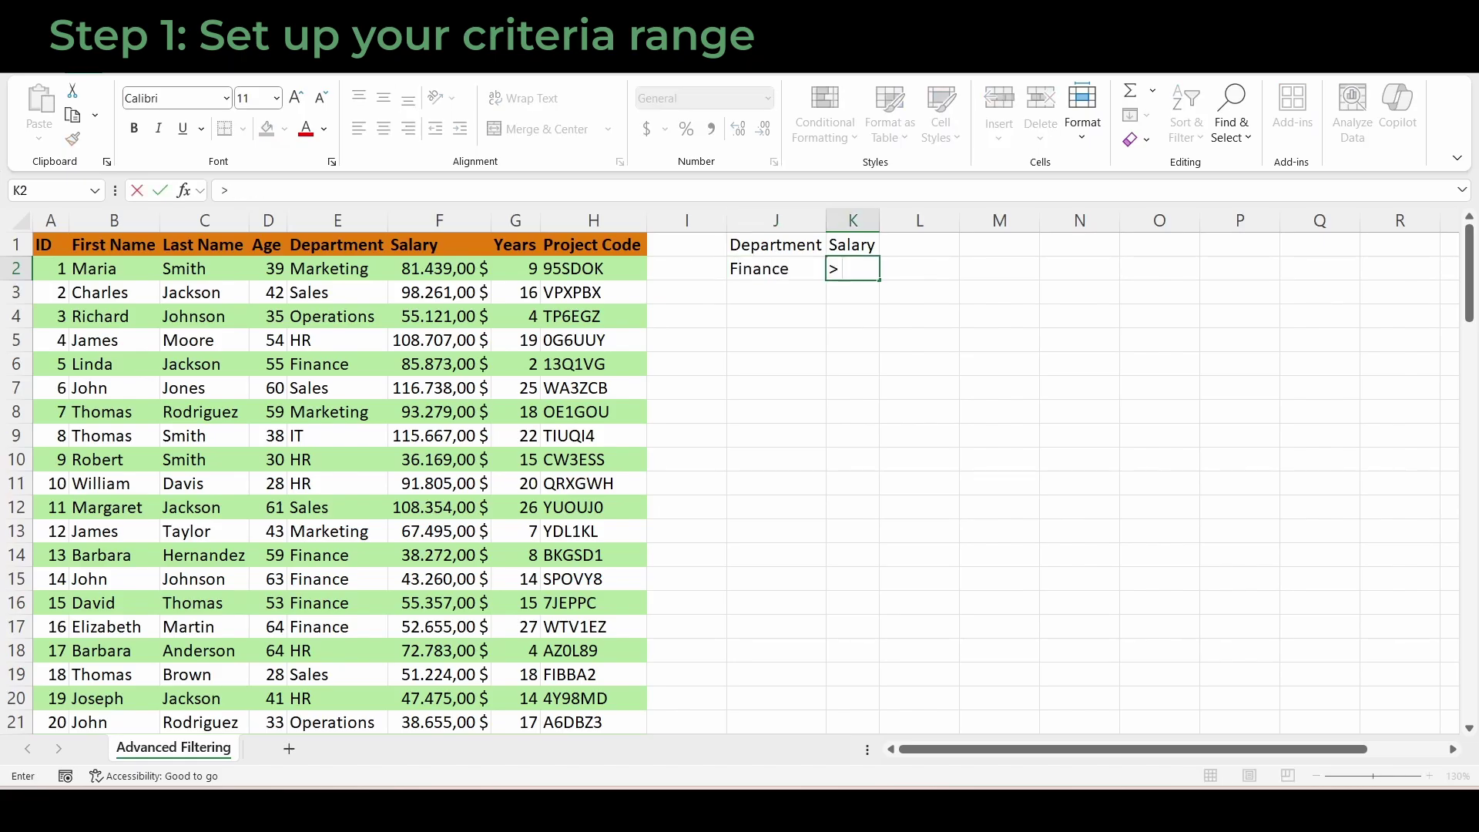
pyautogui.write(' 70000')
pyautogui.press('Return')
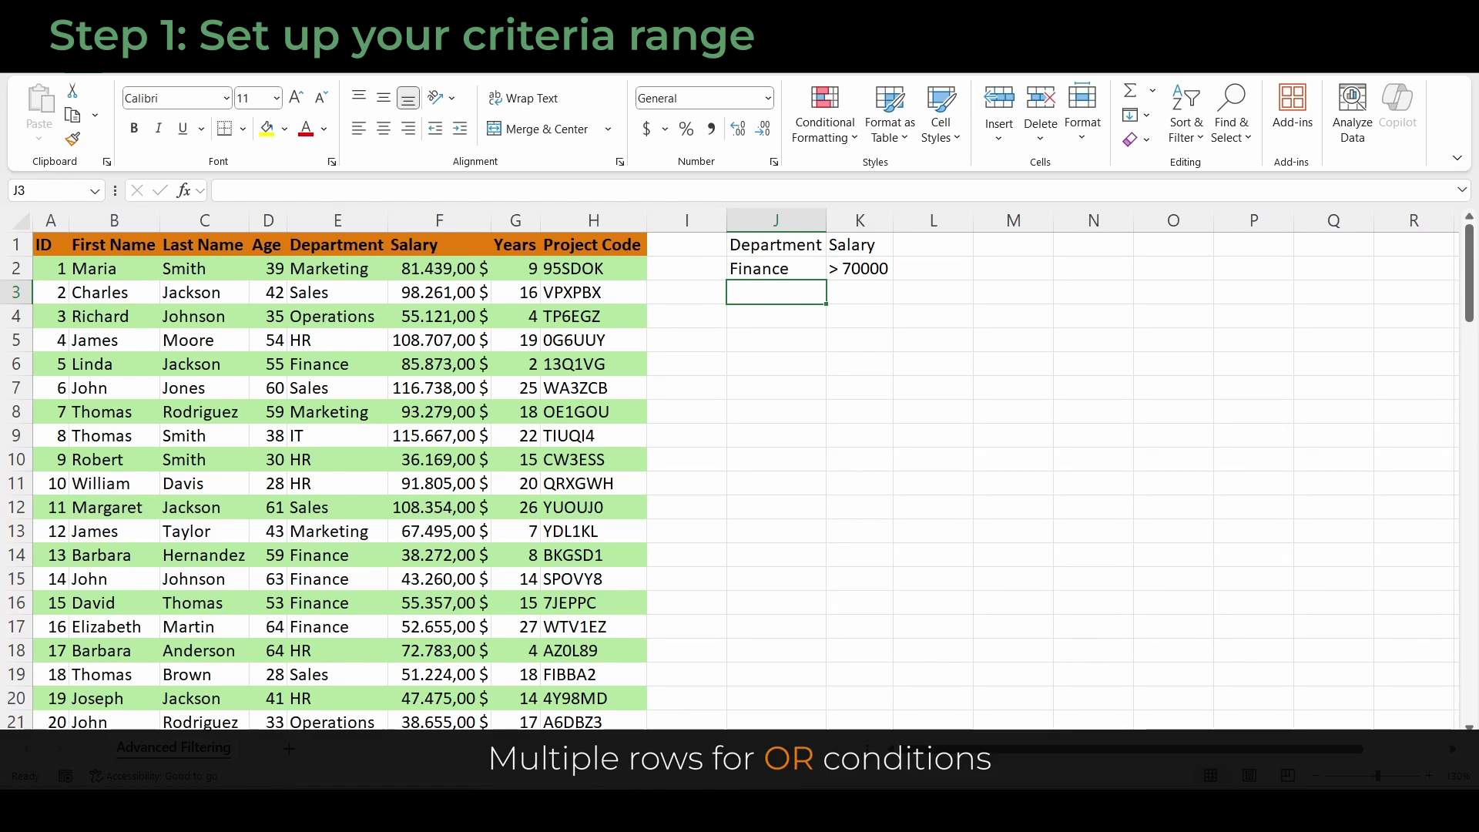
pyautogui.moveTo(776, 292); pyautogui.dragTo(860, 411)
pyautogui.moveTo(933, 220); pyautogui.dragTo(1173, 220)
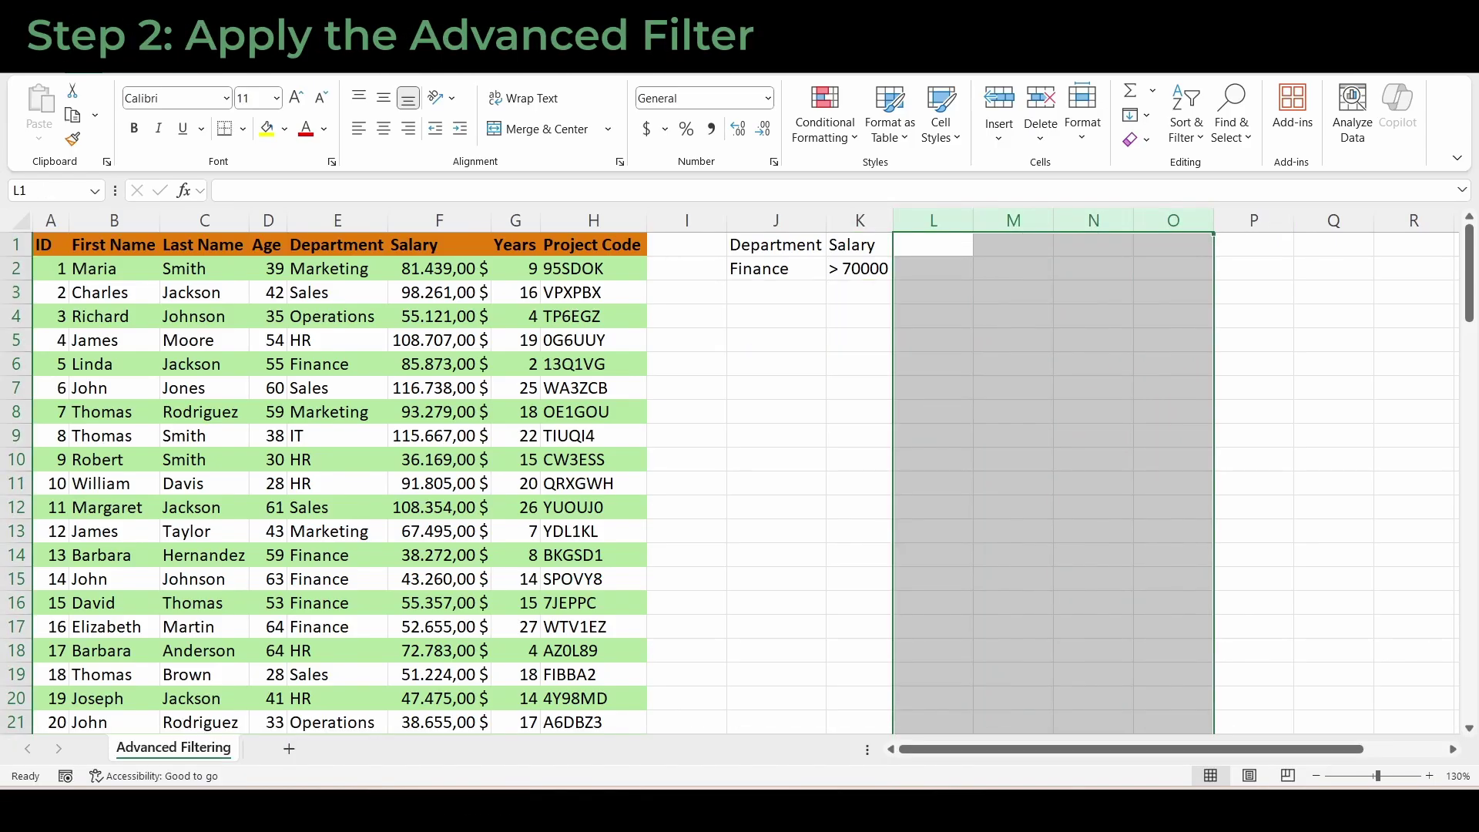
pyautogui.click(776, 316)
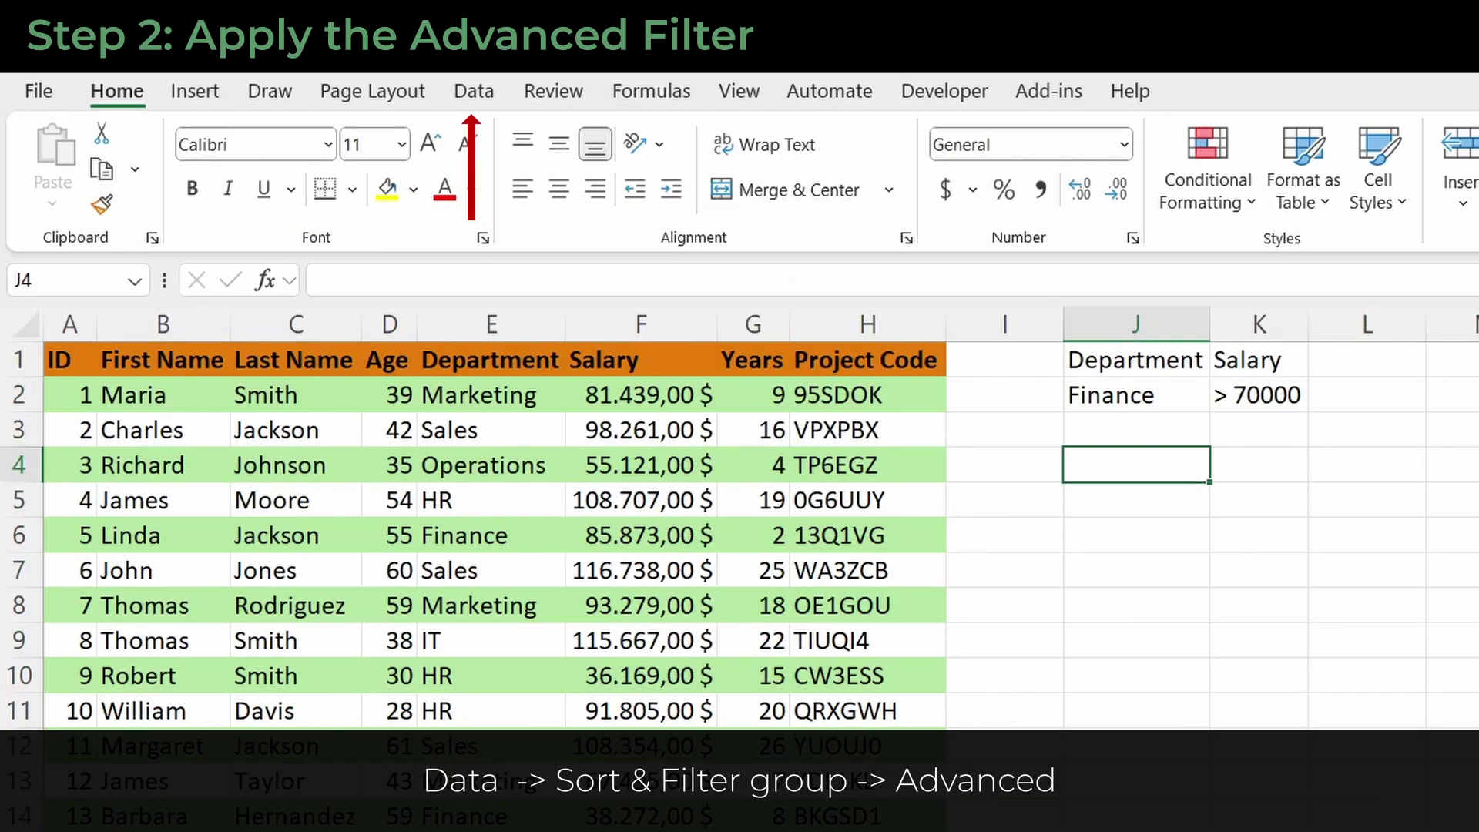
# Step: Apply an Advanced Filter in place to the list A1:H101 using the criteria range J1:K2
pyautogui.click(474, 91)
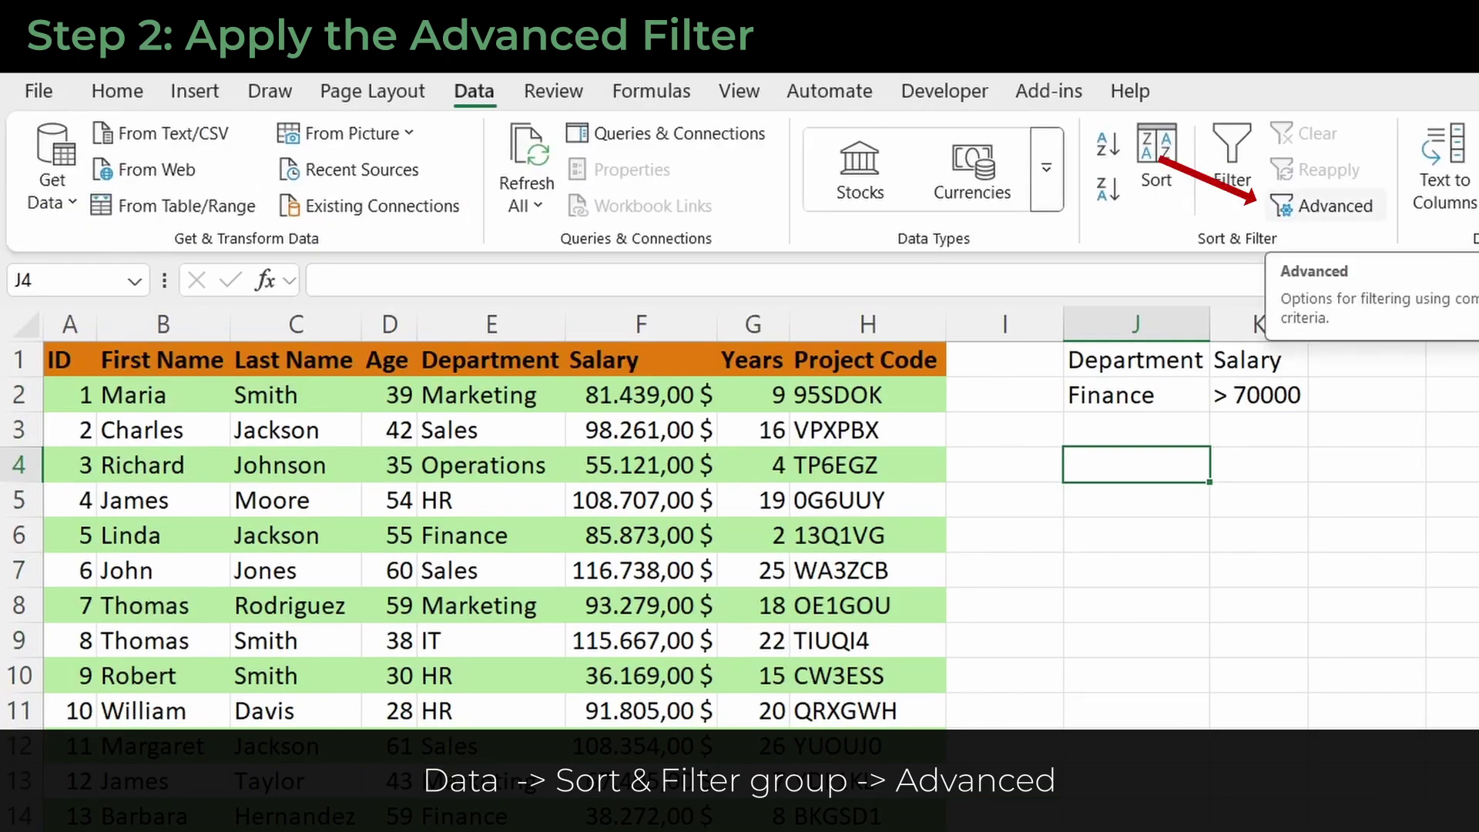
pyautogui.click(1322, 206)
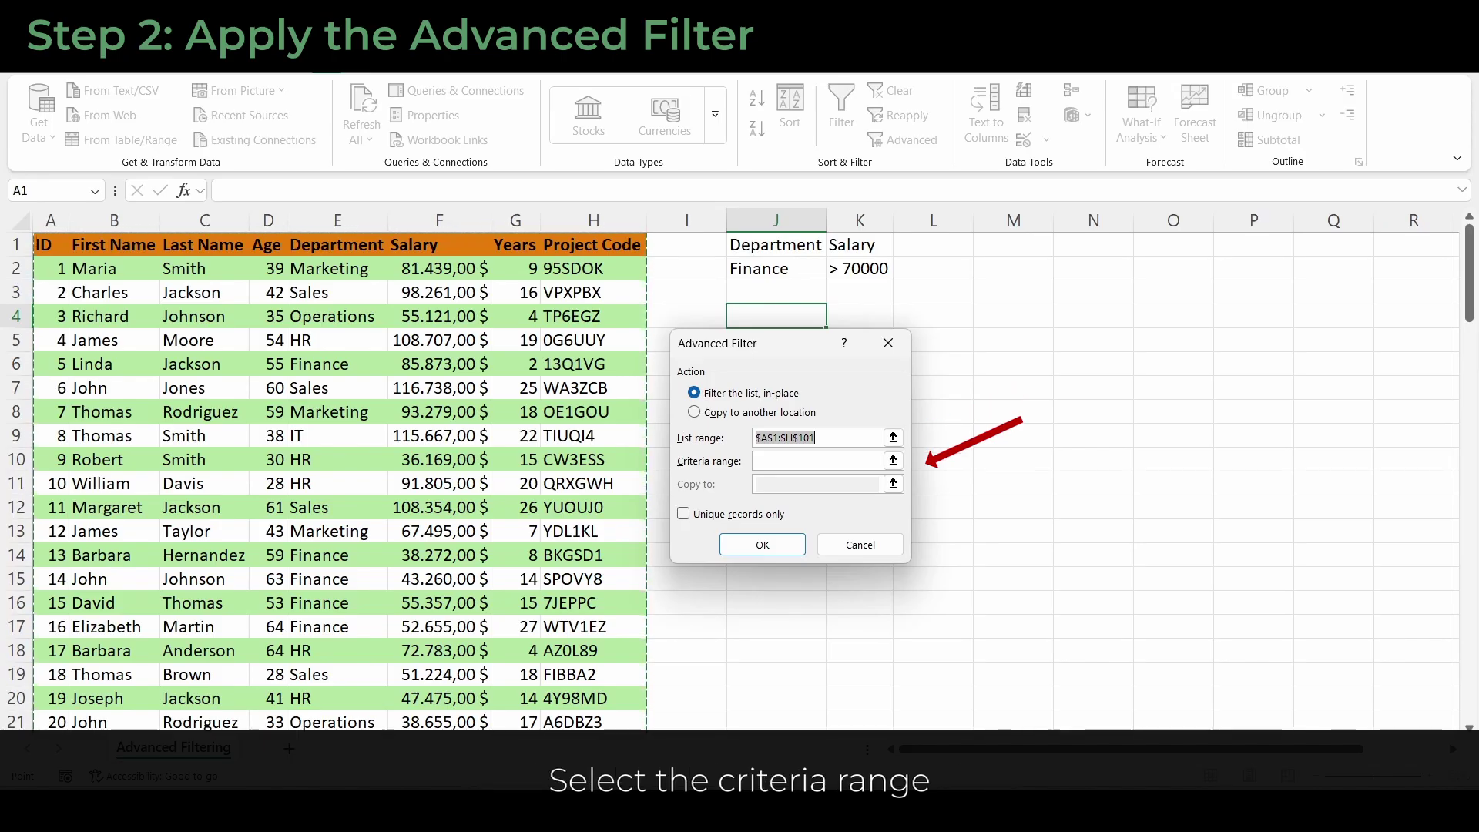
pyautogui.click(893, 461)
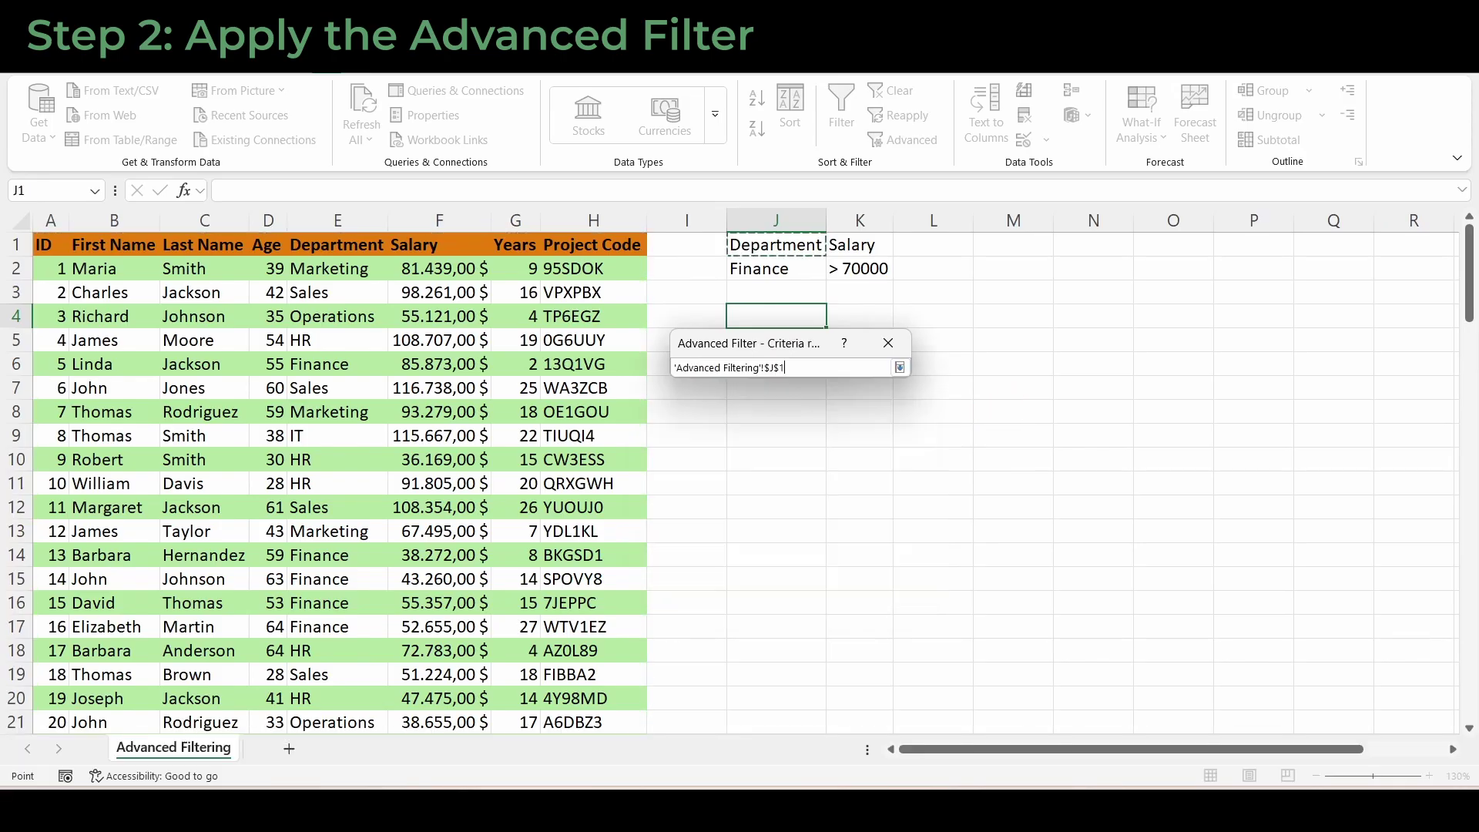
pyautogui.moveTo(770, 244); pyautogui.dragTo(859, 268)
pyautogui.click(884, 351)
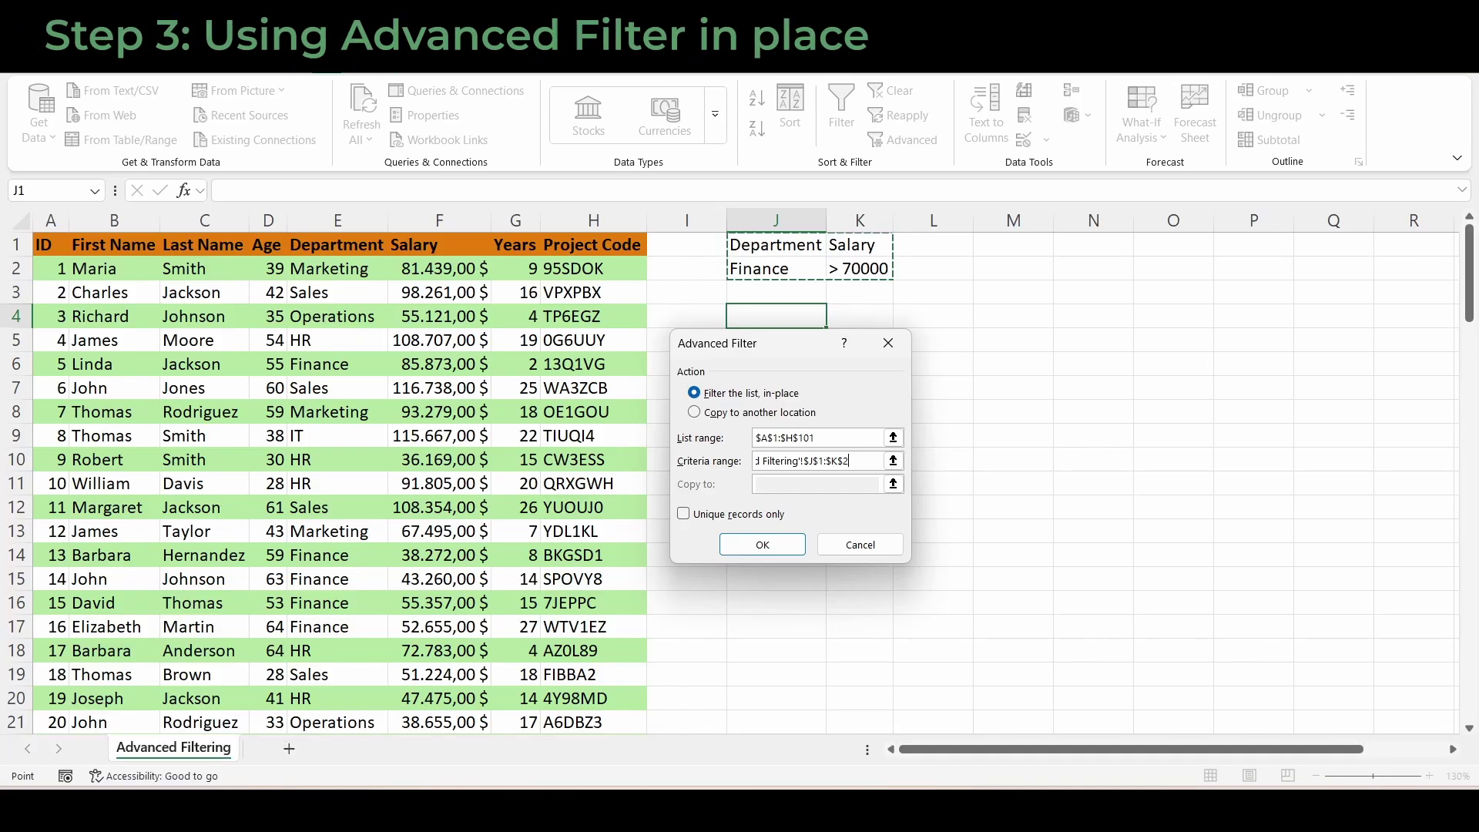
pyautogui.press('Return')
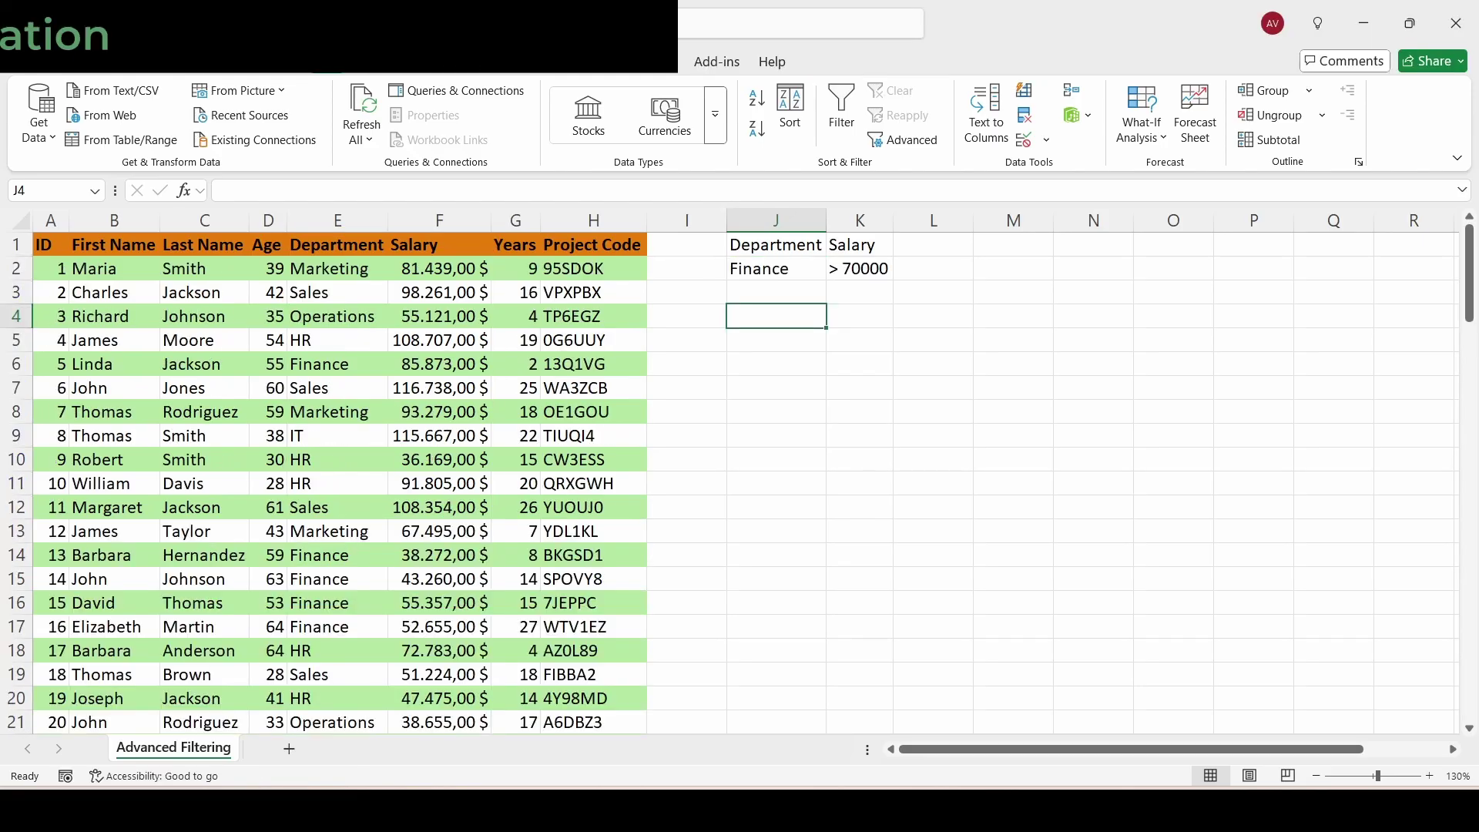
# Step: Copy the records from A1:H101 matching criteria J1:K2 to M1 with Advanced Filter, and fit the widths of columns M to T
pyautogui.click(903, 140)
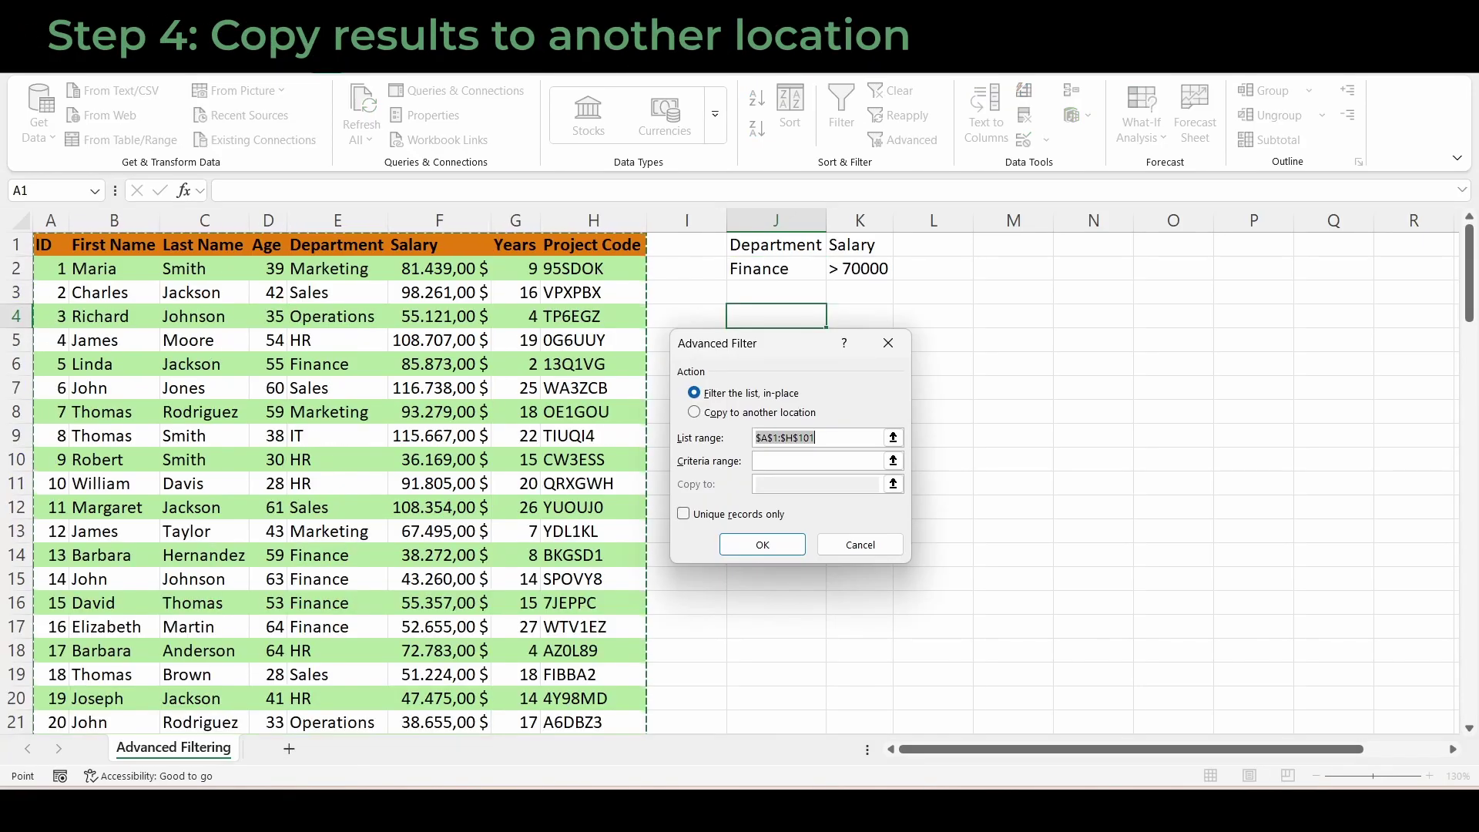
pyautogui.click(694, 412)
pyautogui.click(817, 461)
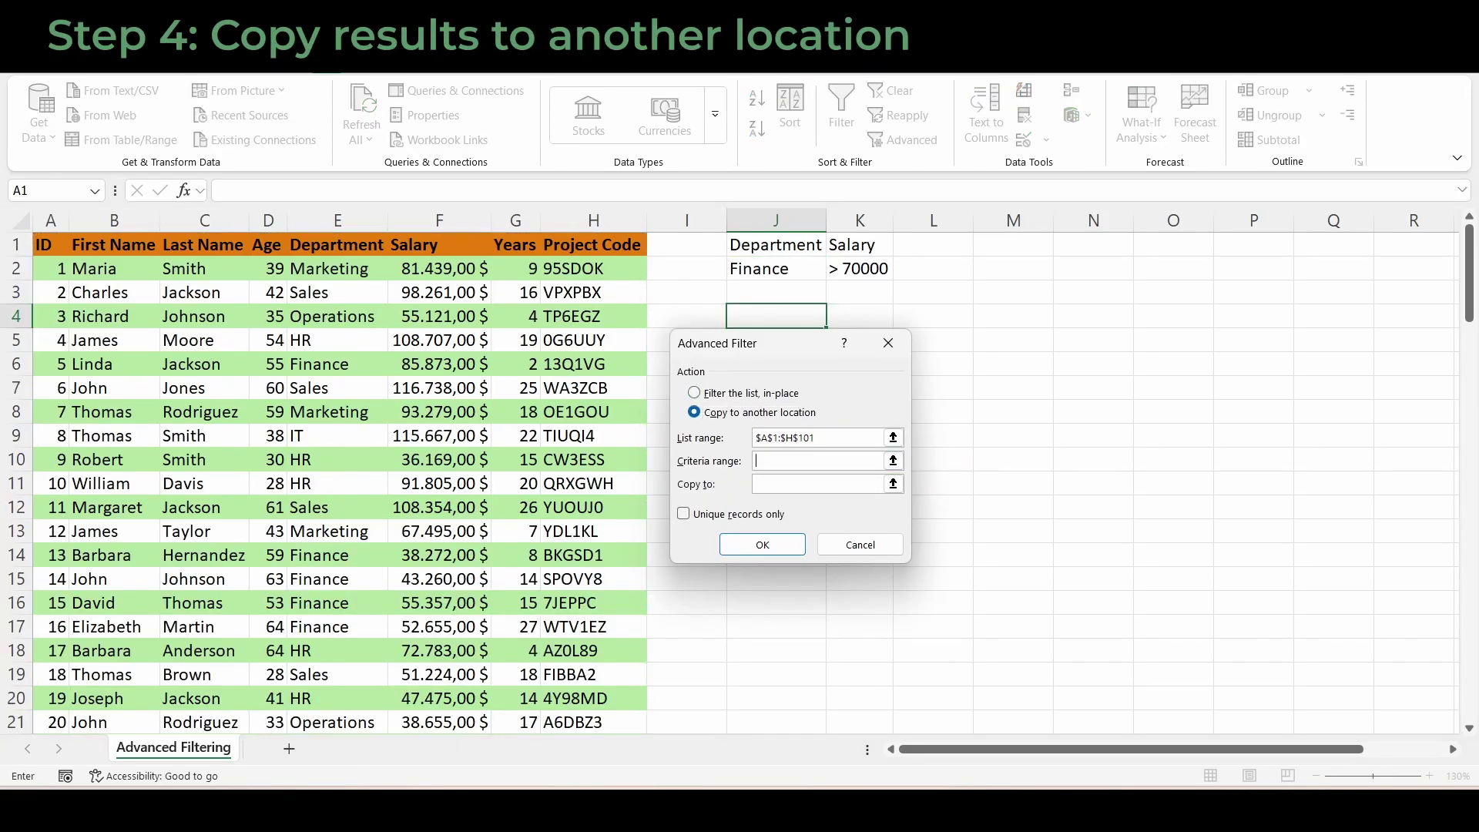
pyautogui.moveTo(776, 245); pyautogui.dragTo(886, 271)
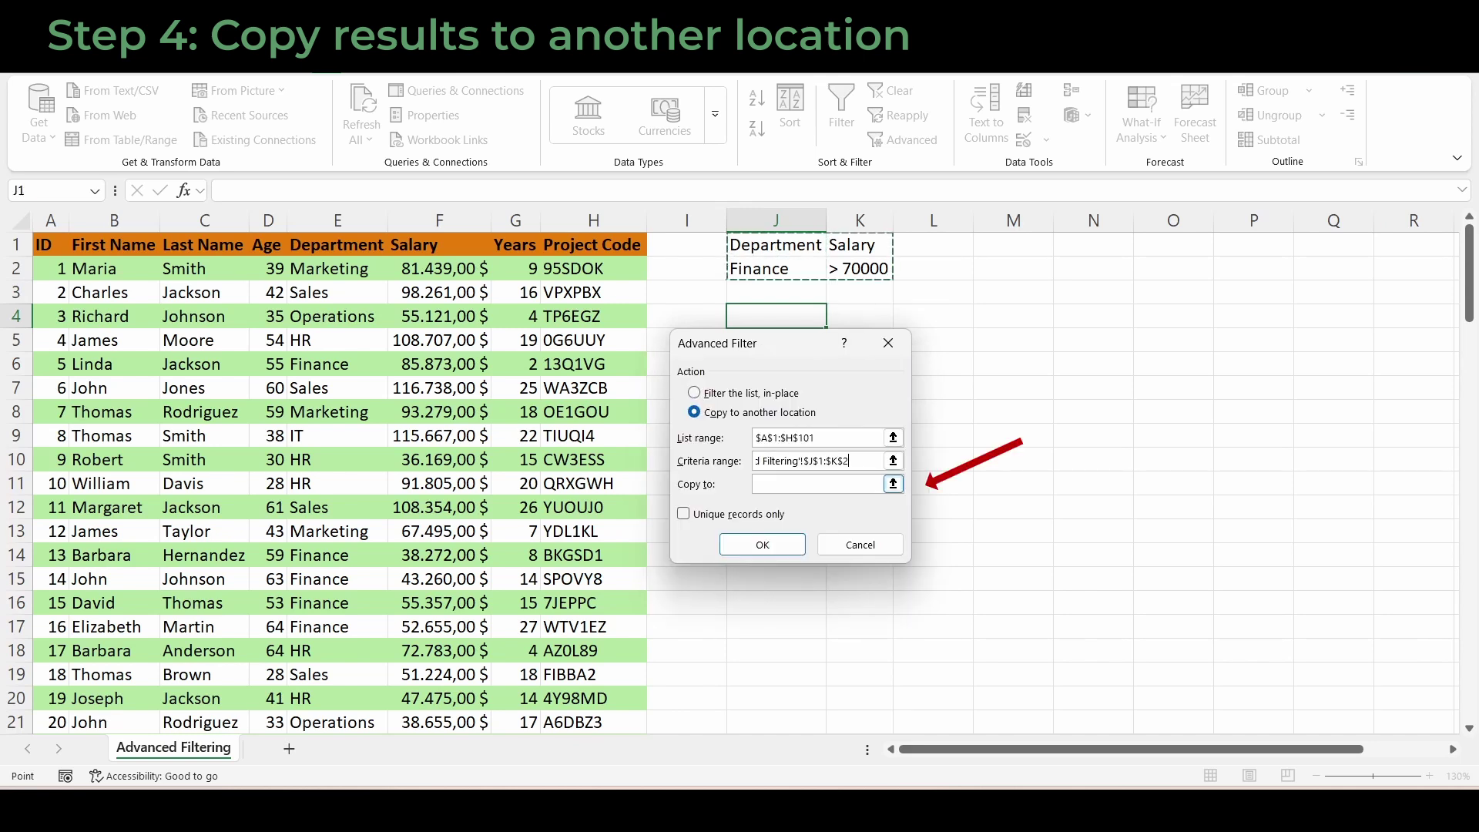
pyautogui.click(893, 484)
pyautogui.click(1013, 244)
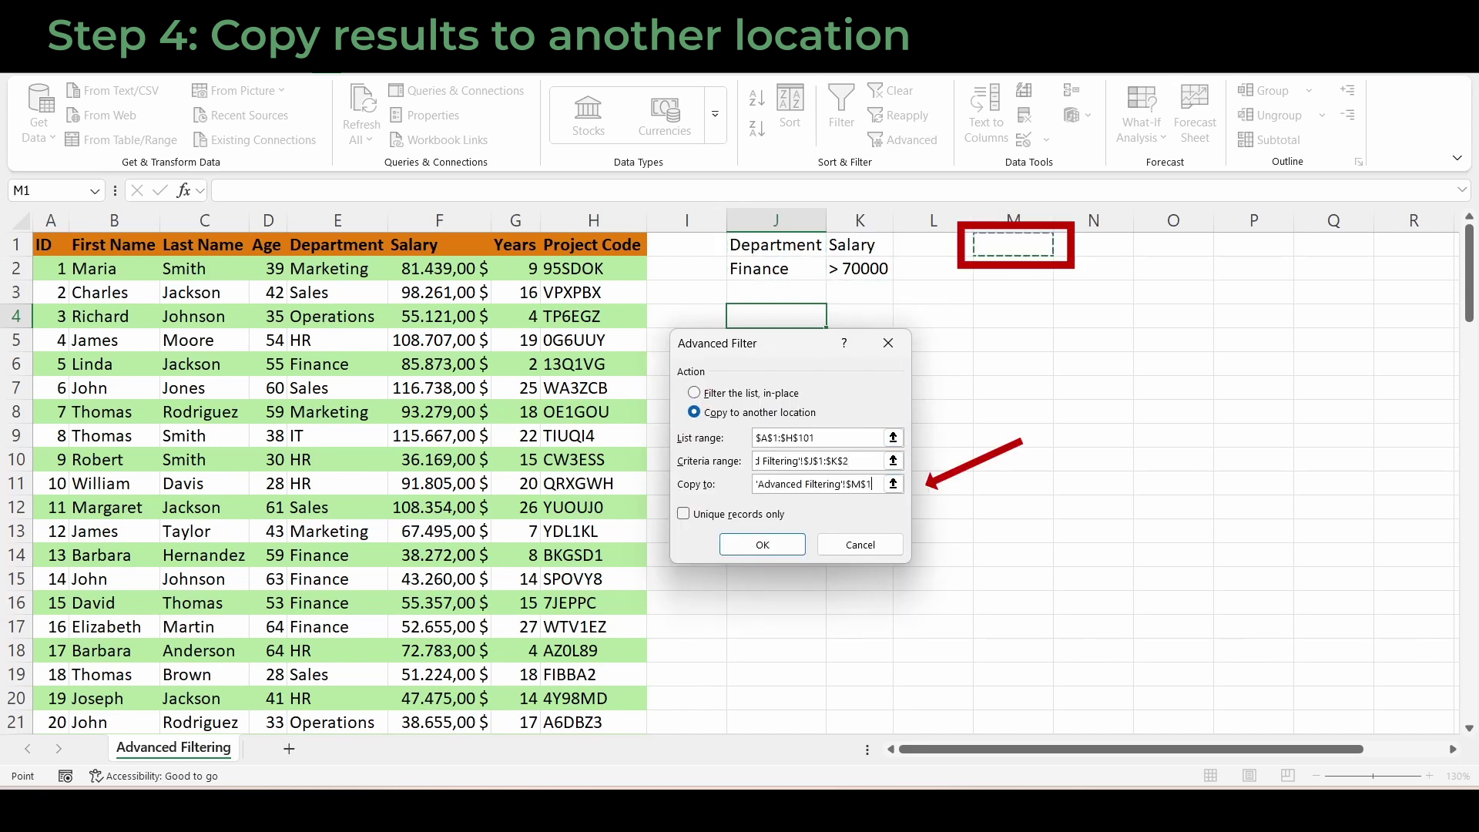
pyautogui.hscroll(3, 724, 478)
pyautogui.click(761, 545)
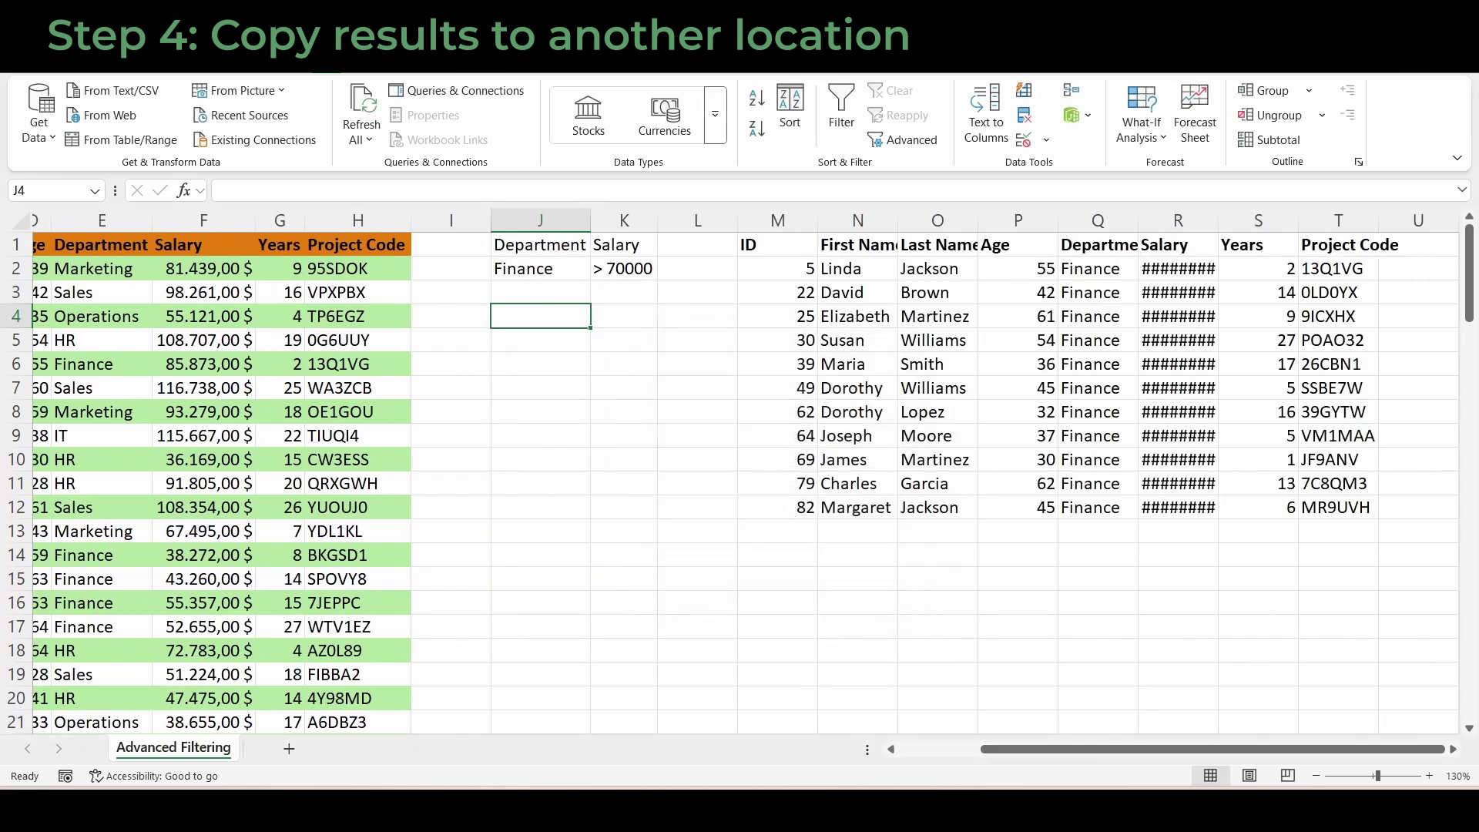
pyautogui.moveTo(778, 220); pyautogui.dragTo(1339, 221)
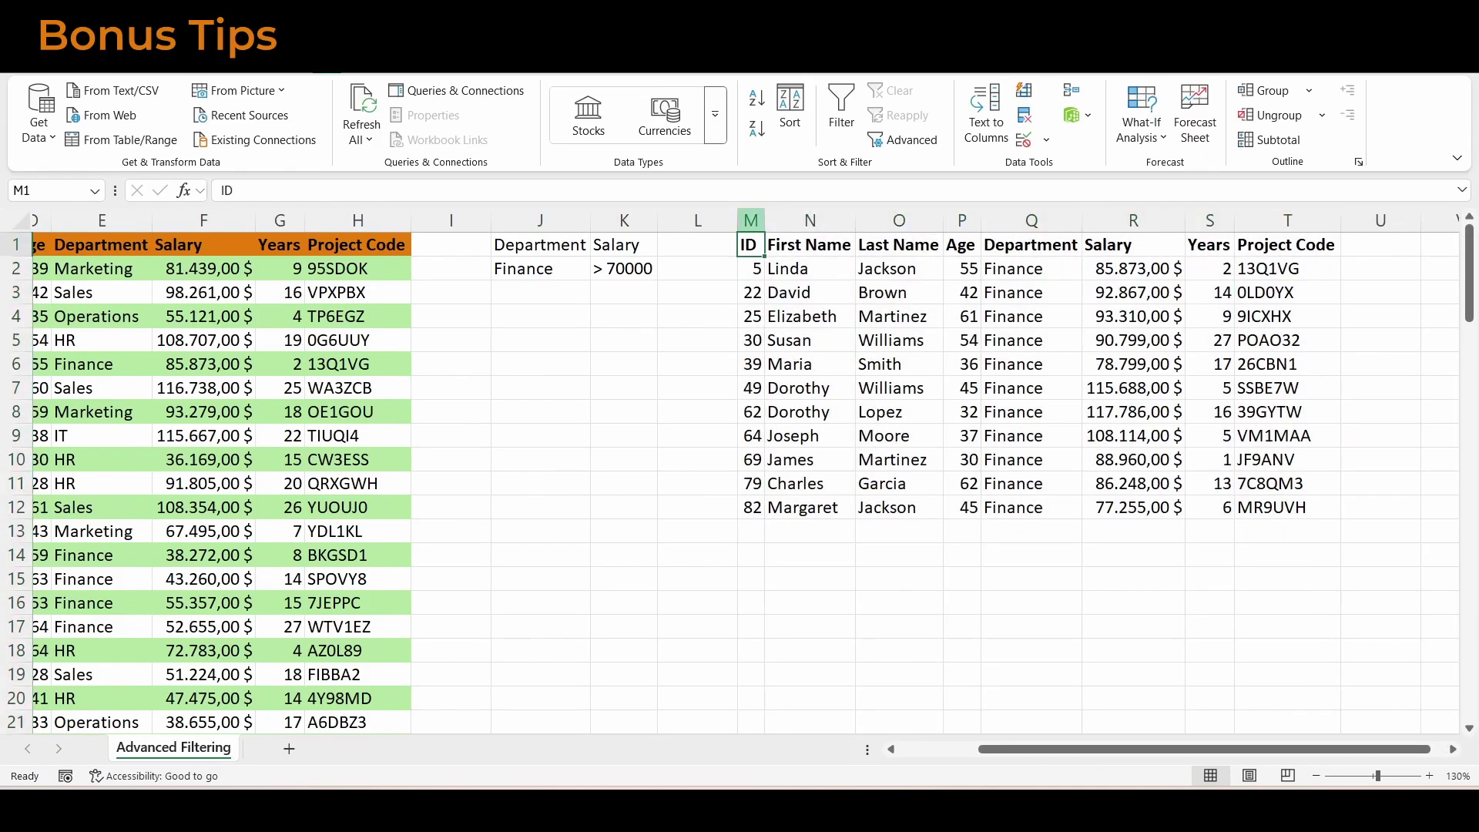
# Step: Delete the ID, Last Name, Age, Years and Project Code columns from the copied results
pyautogui.click(750, 220)
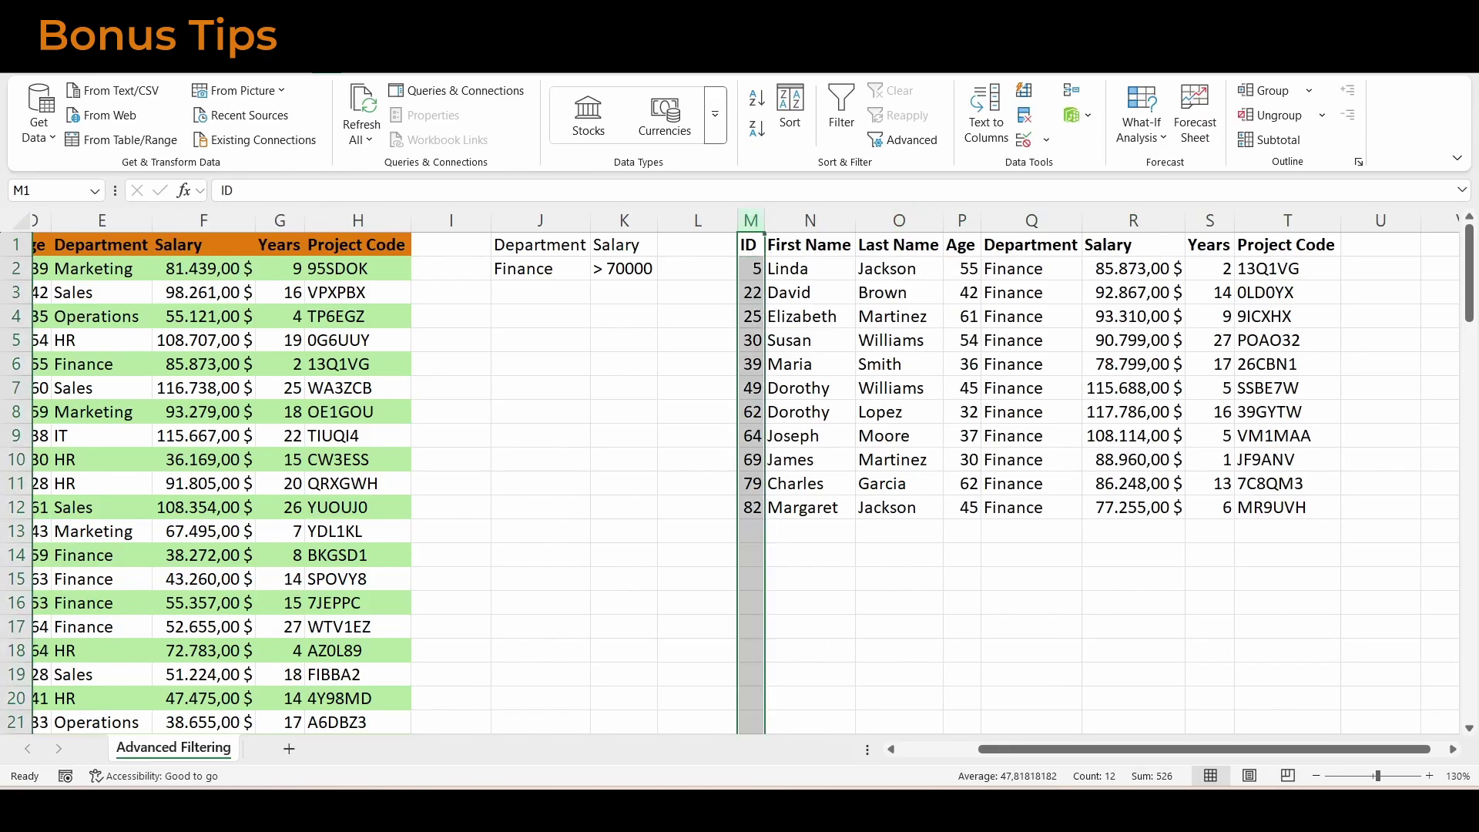
pyautogui.keyDown('ctrl'); pyautogui.moveTo(898, 221); pyautogui.dragTo(961, 221); pyautogui.keyUp('ctrl')
pyautogui.keyDown('ctrl'); pyautogui.moveTo(1209, 221); pyautogui.dragTo(1287, 220); pyautogui.keyUp('ctrl')
pyautogui.rightClick(1262, 222)
pyautogui.click(1102, 445)
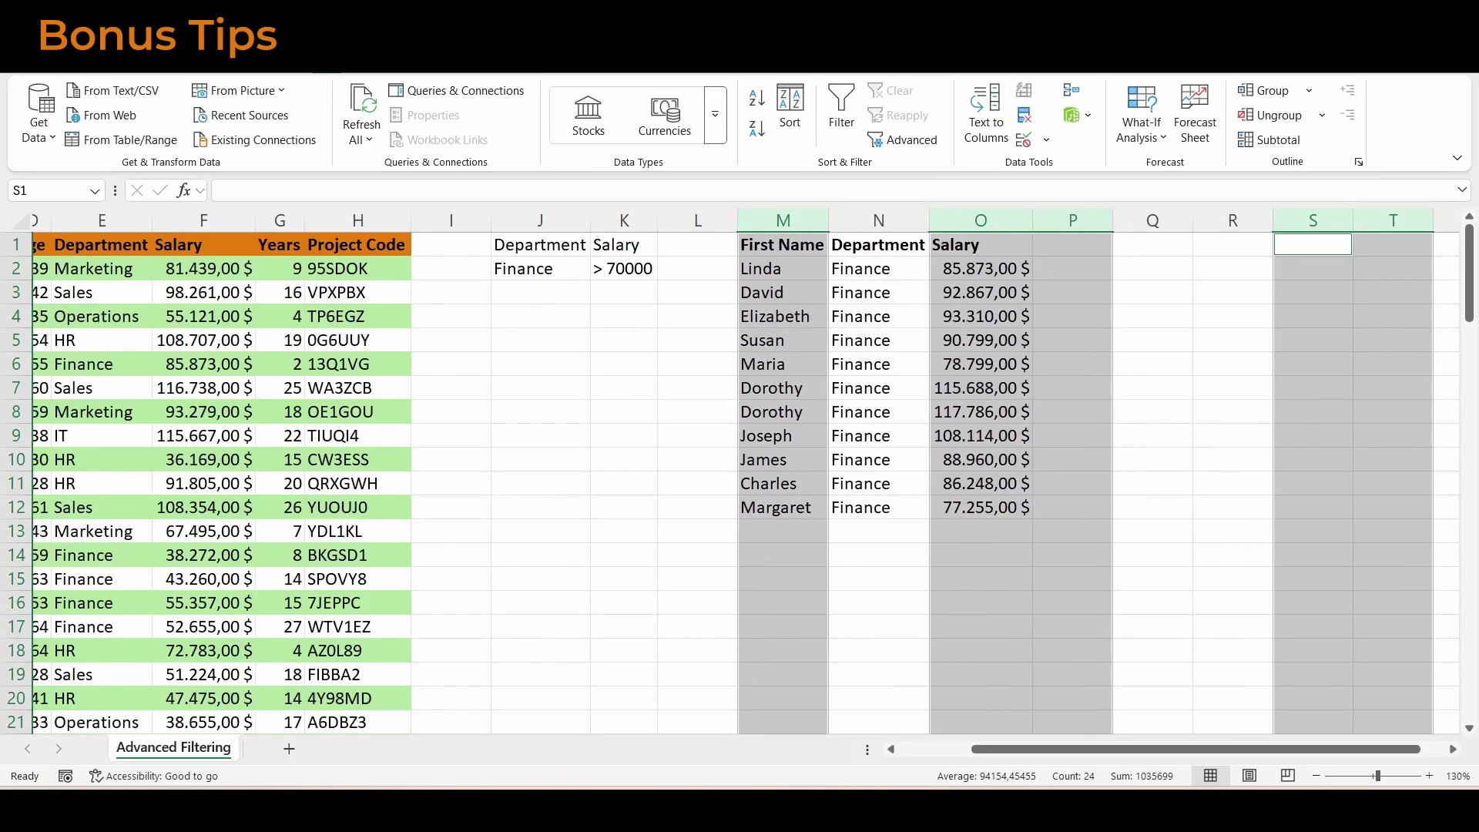
# Step: Clear the copied records in M2:O12, keeping the First Name, Department and Salary headers
pyautogui.moveTo(782, 268); pyautogui.dragTo(980, 507)
pyautogui.press('Delete')
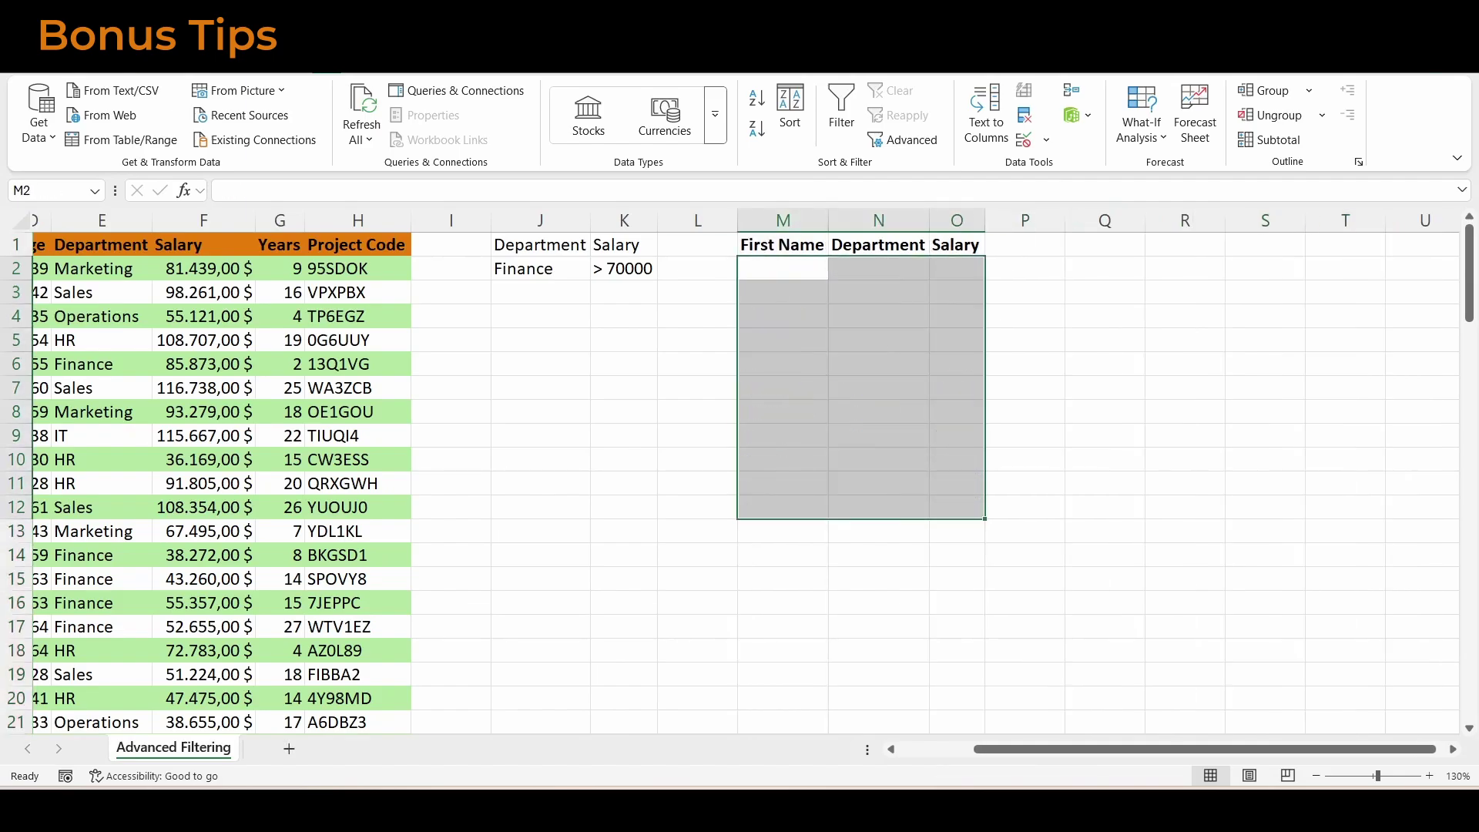
pyautogui.click(697, 244)
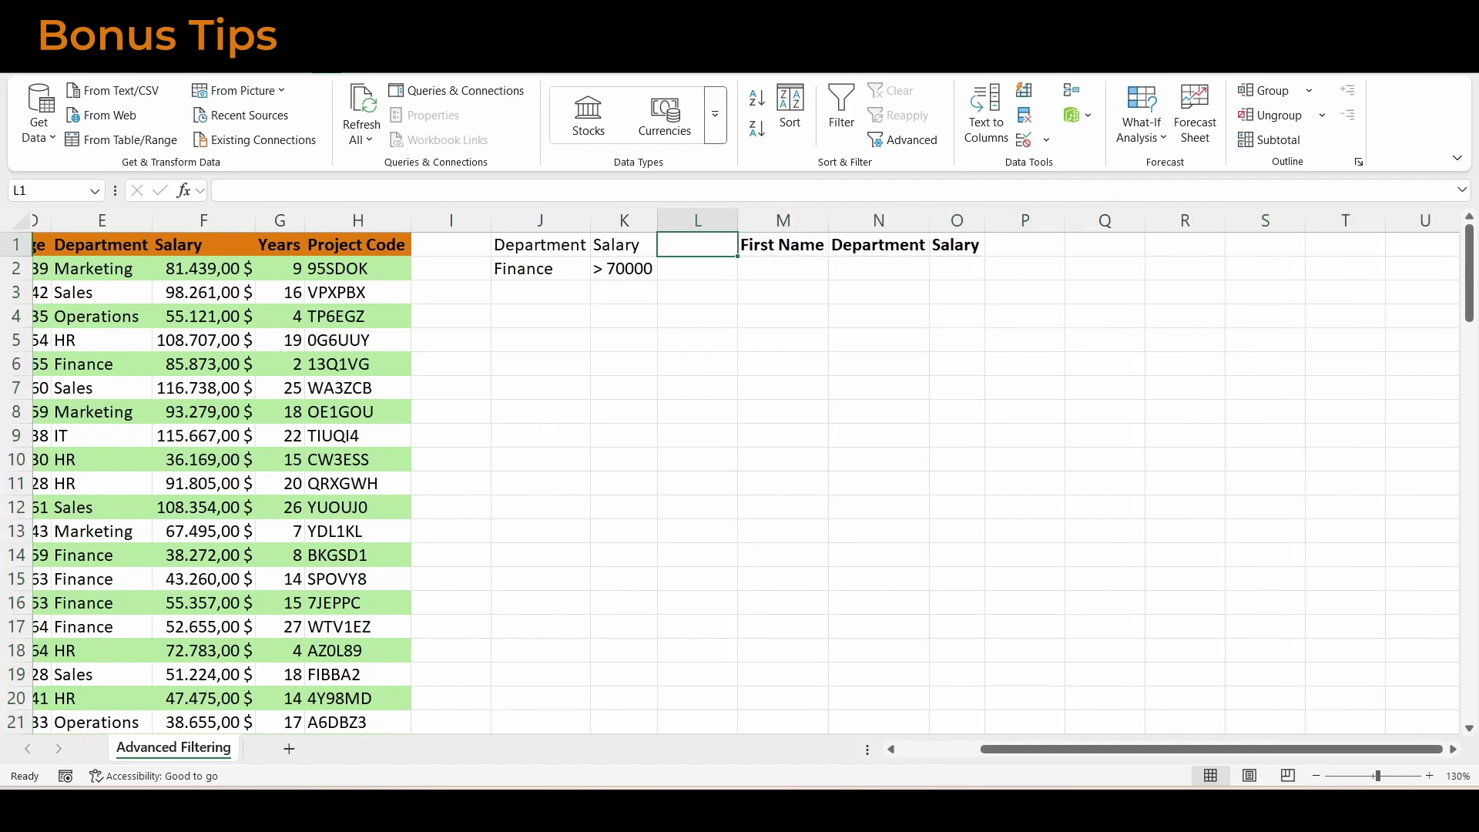
# Step: Copy the records matching criteria J1:K2 under the headers in M1:O1 with Advanced Filter, and fit column O's width
pyautogui.click(903, 140)
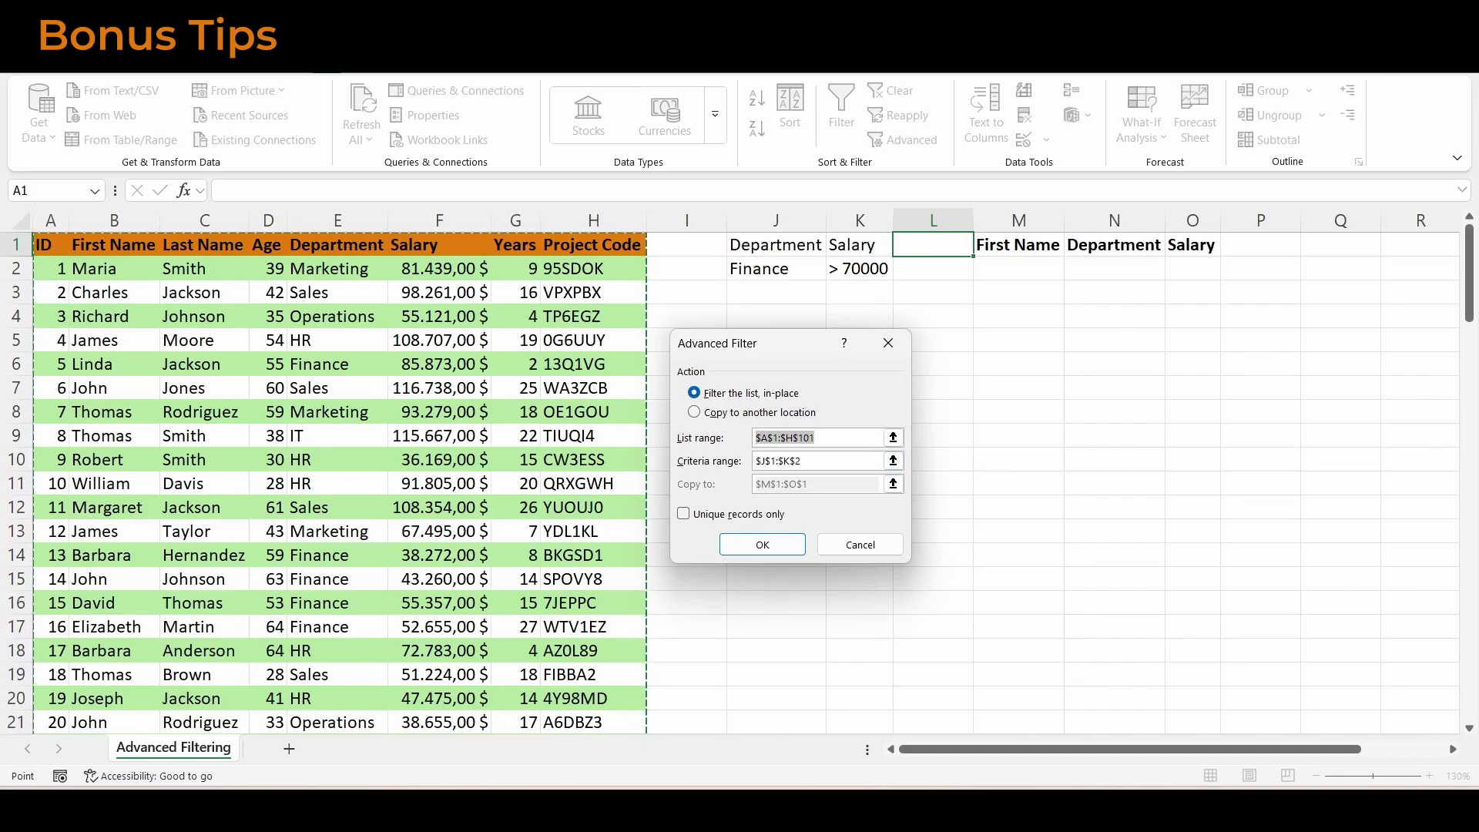
pyautogui.click(694, 412)
pyautogui.click(761, 544)
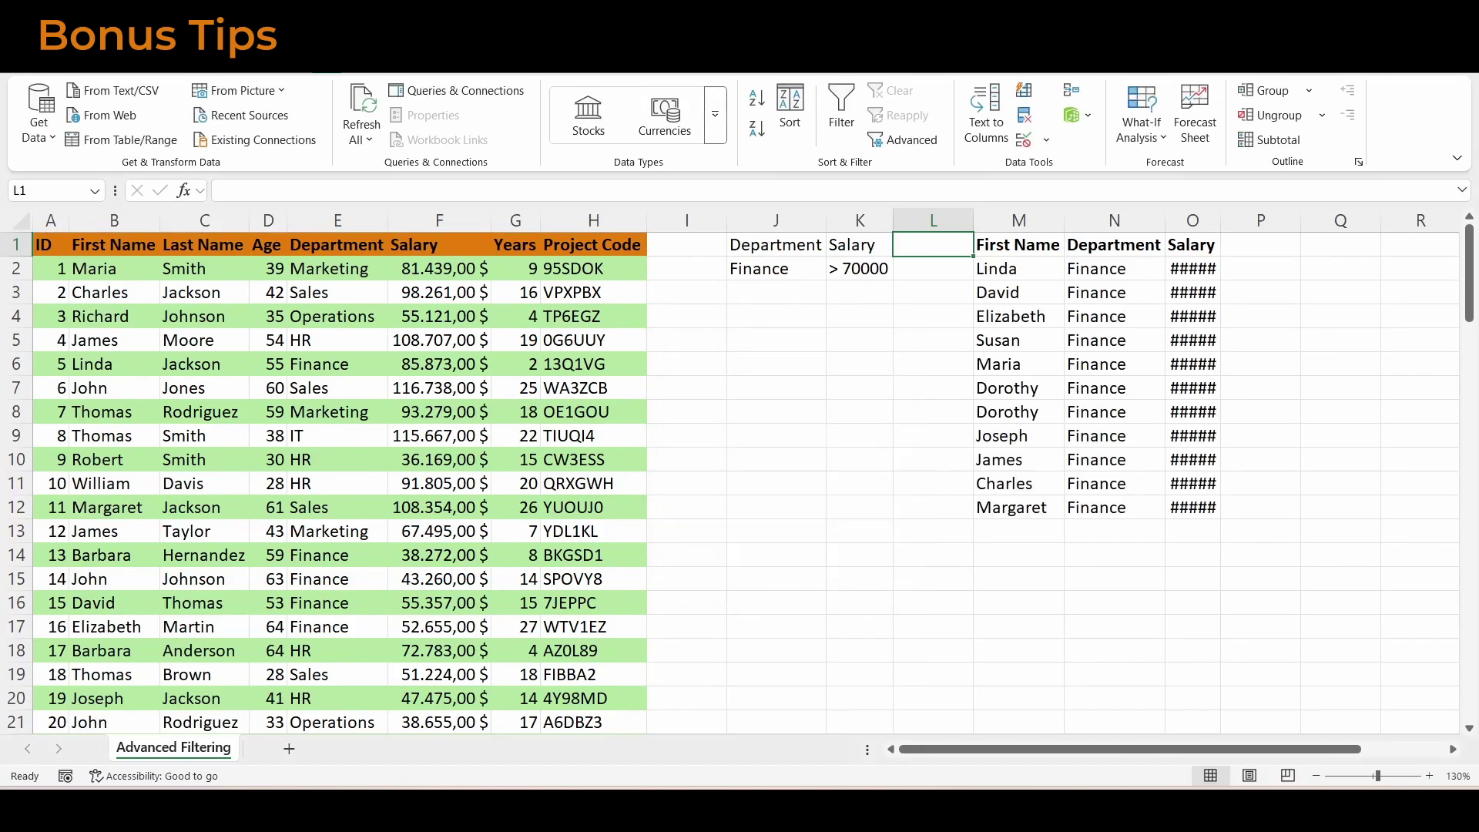
pyautogui.doubleClick(1220, 220)
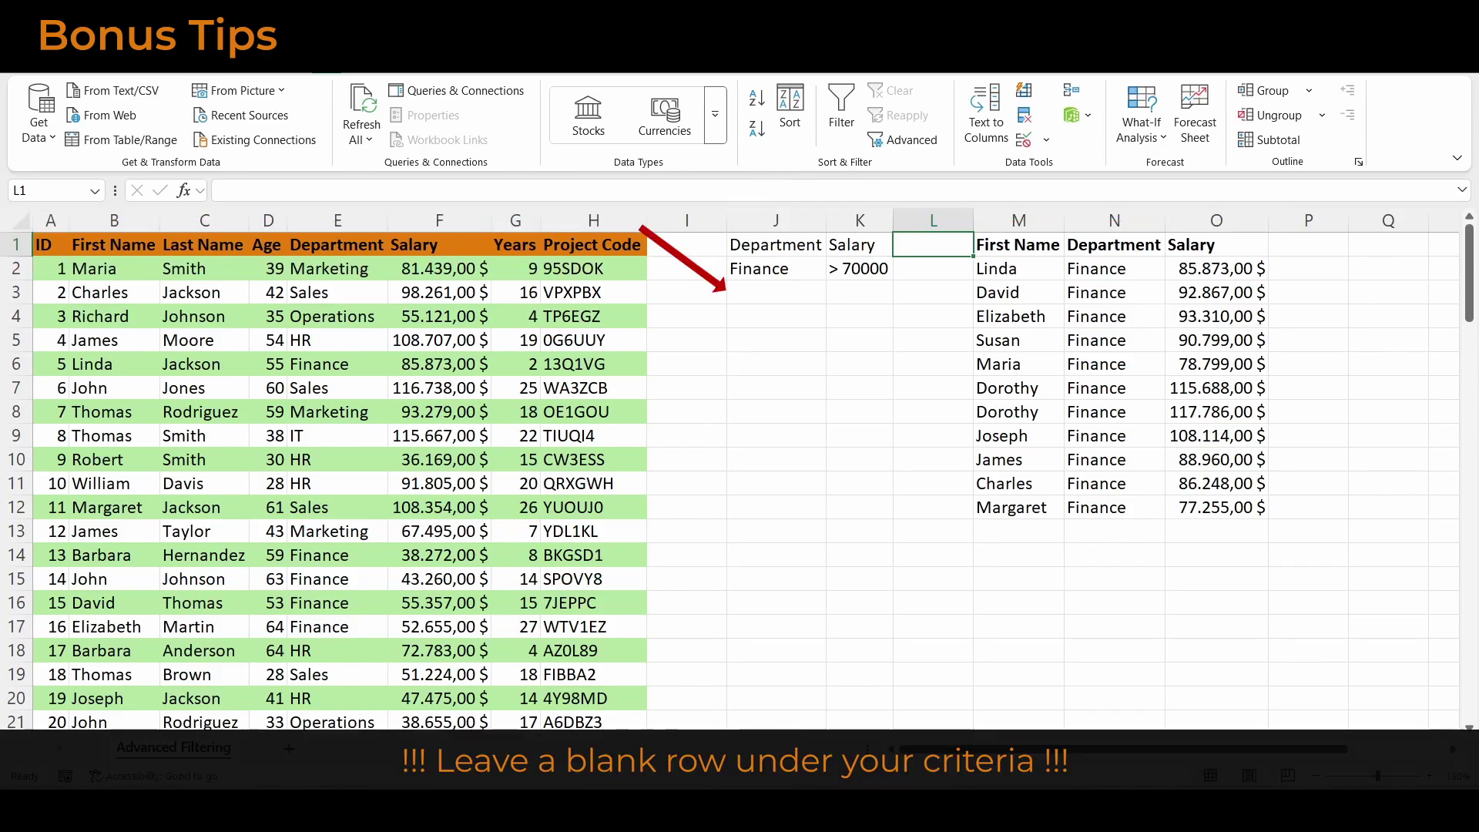
pyautogui.moveTo(776, 292); pyautogui.dragTo(860, 412)
pyautogui.click(933, 268)
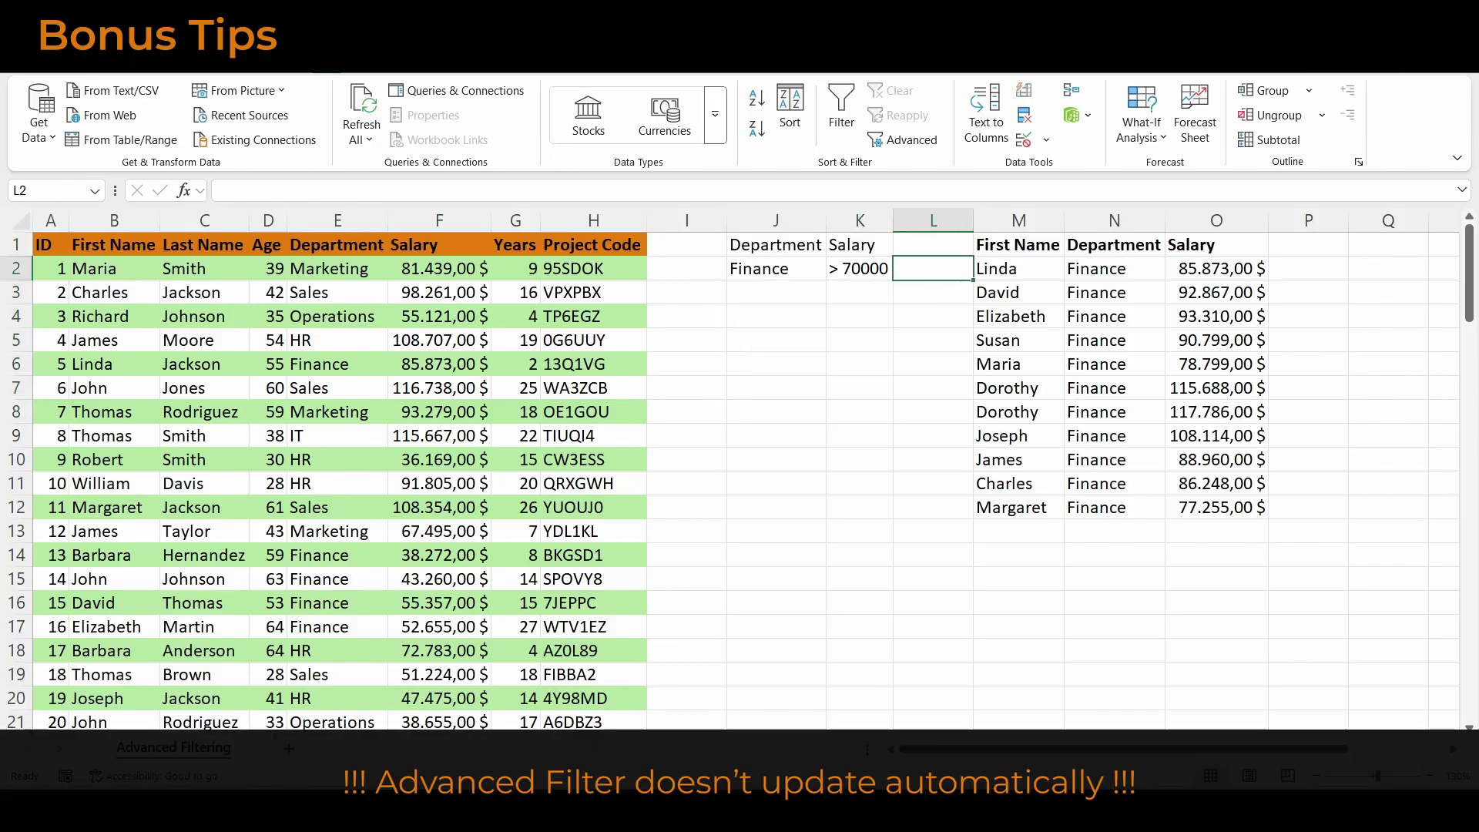